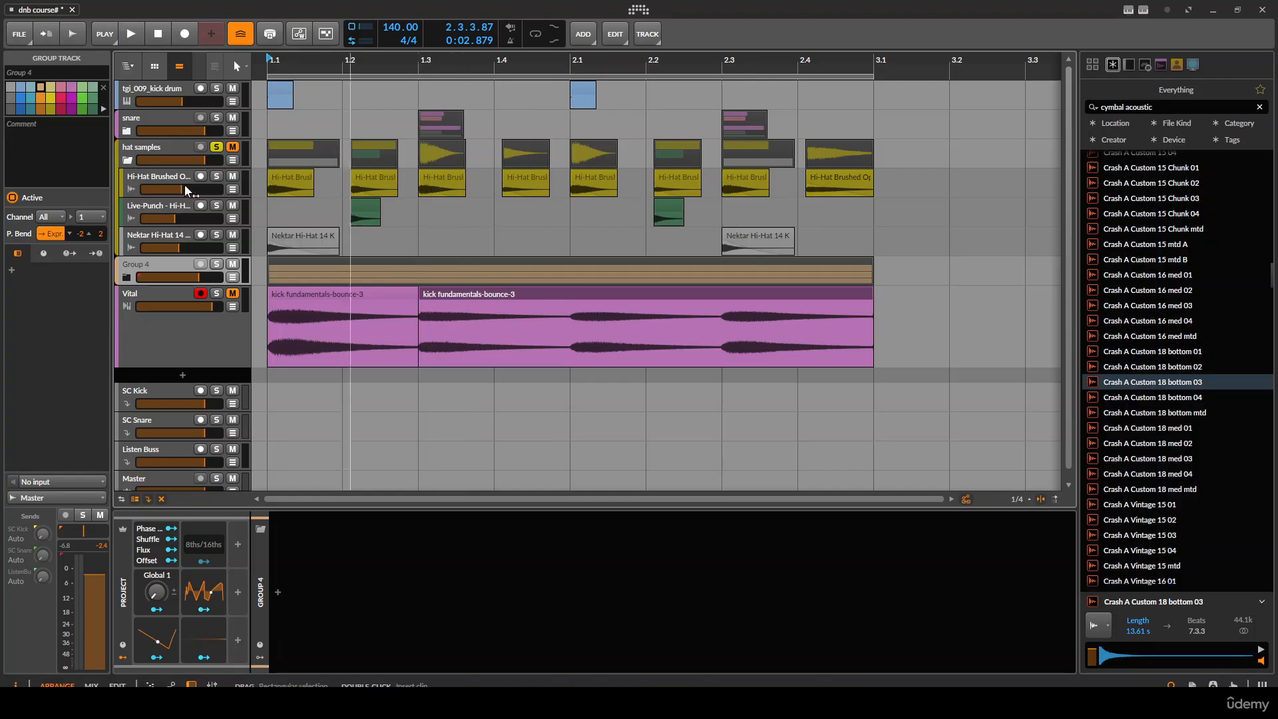
- Play the hat samples group from 1.1.1 and look through its Live-Punch and Nektar hi-hat tracks
{"action": "left_click", "coordinate": [128, 148]}
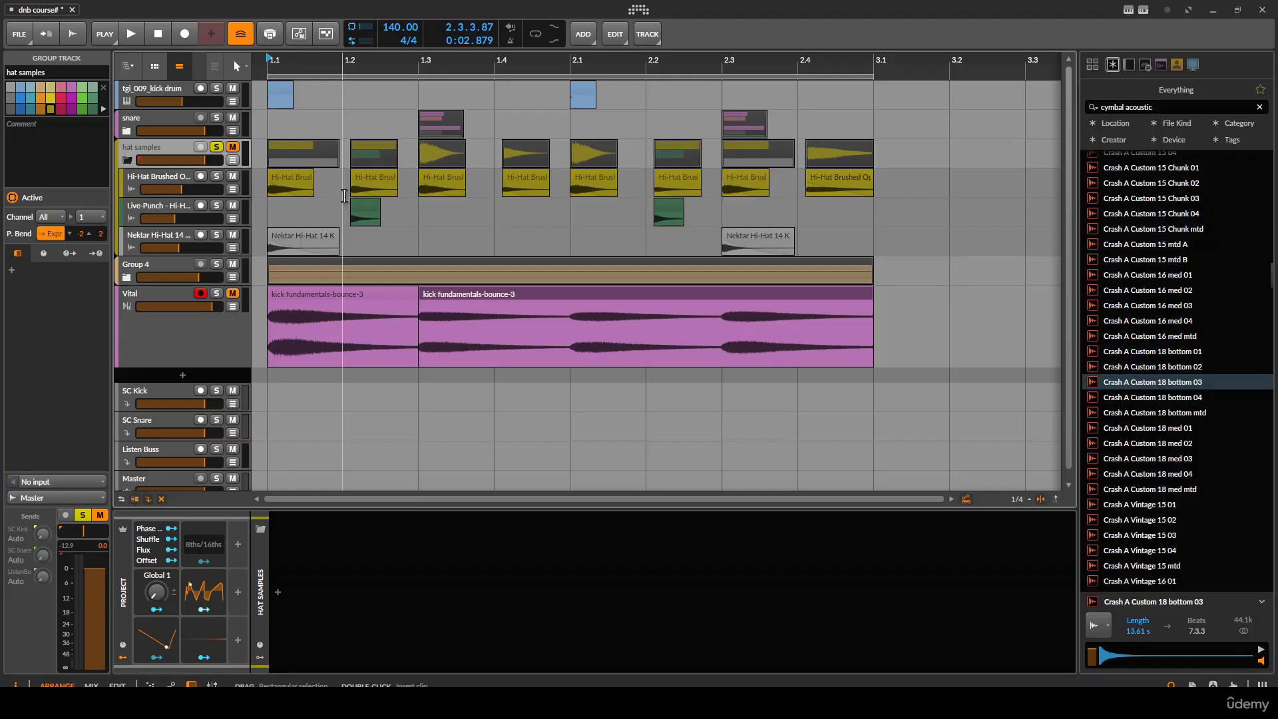
{"action": "left_click", "coordinate": [268, 216]}
{"action": "key", "text": "space"}
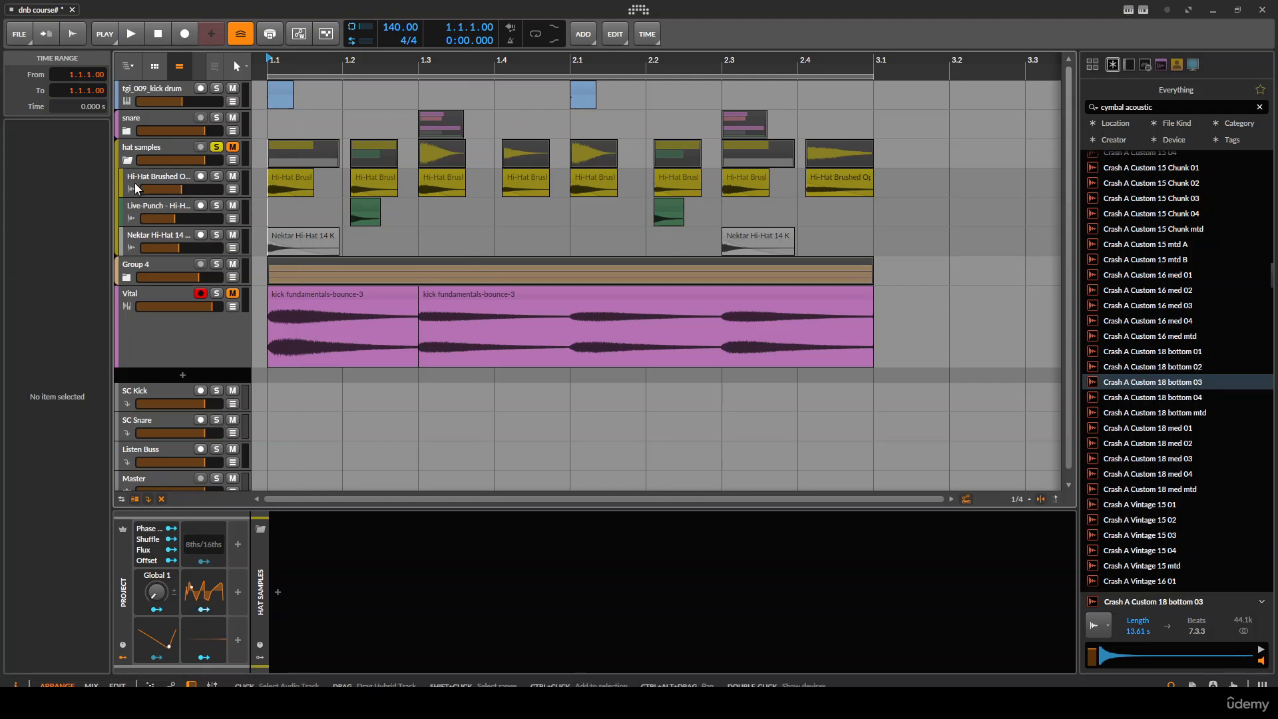
{"action": "key", "text": "space"}
{"action": "left_click", "coordinate": [168, 215]}
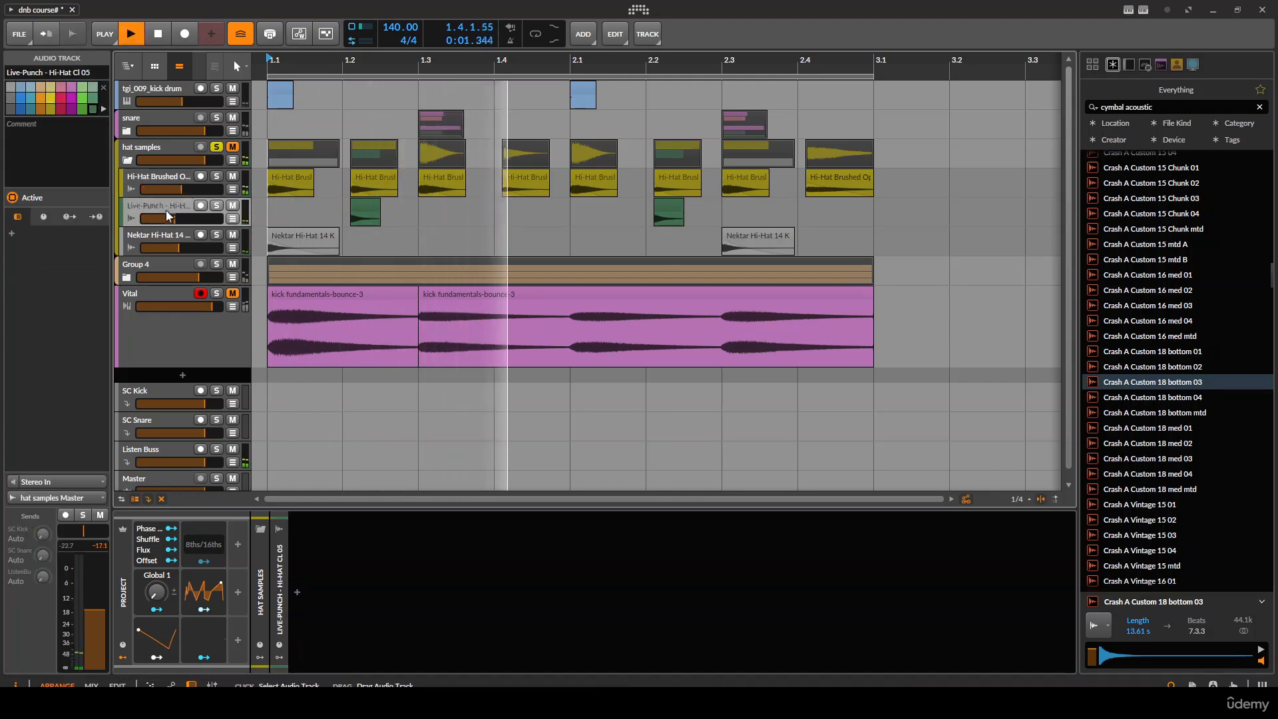
{"action": "left_click", "coordinate": [164, 238]}
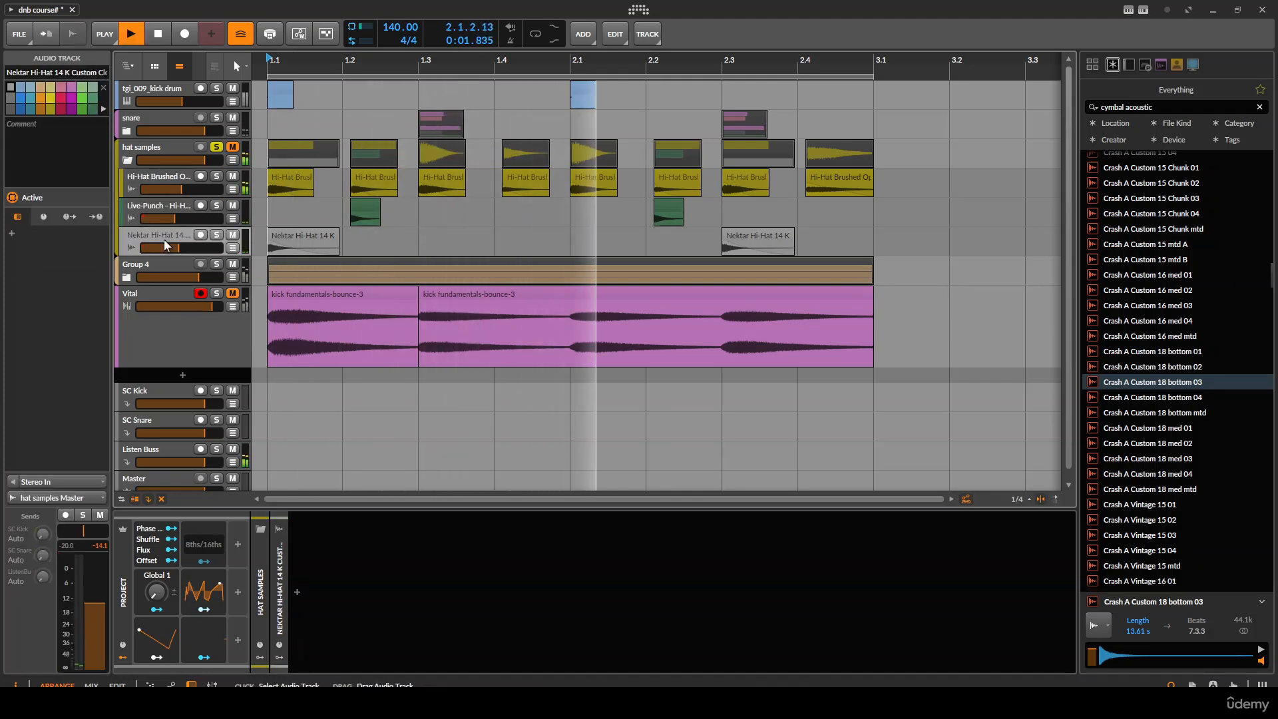
{"action": "left_click", "coordinate": [152, 153]}
{"action": "key", "text": "space"}
{"action": "key", "text": "space"}
- Listen to the hi-hat loop between 1.1.1 and 3.1.1 and examine the Hi-Hat Brushed and Live-Punch clips
{"action": "mouse_move", "coordinate": [268, 191]}
{"action": "left_mouse_down"}
{"action": "mouse_move", "coordinate": [839, 201]}
{"action": "mouse_move", "coordinate": [878, 218]}
{"action": "left_mouse_up"}
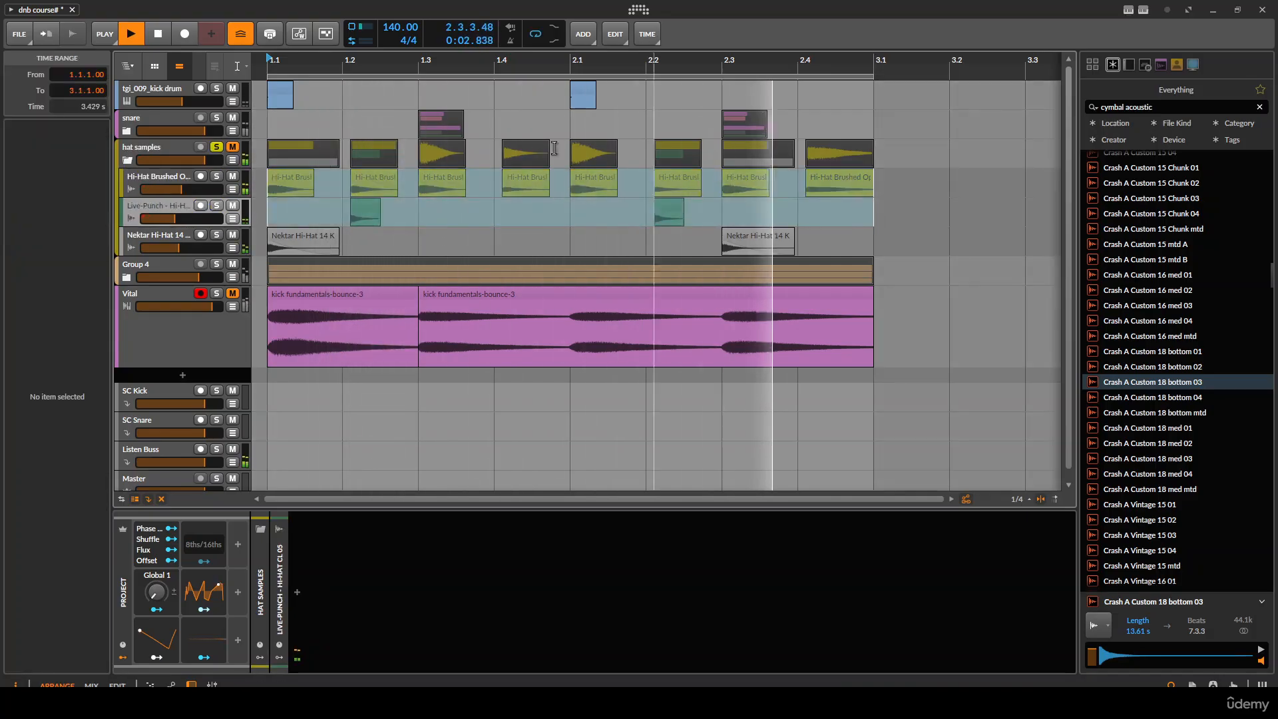
{"action": "left_click", "coordinate": [345, 195]}
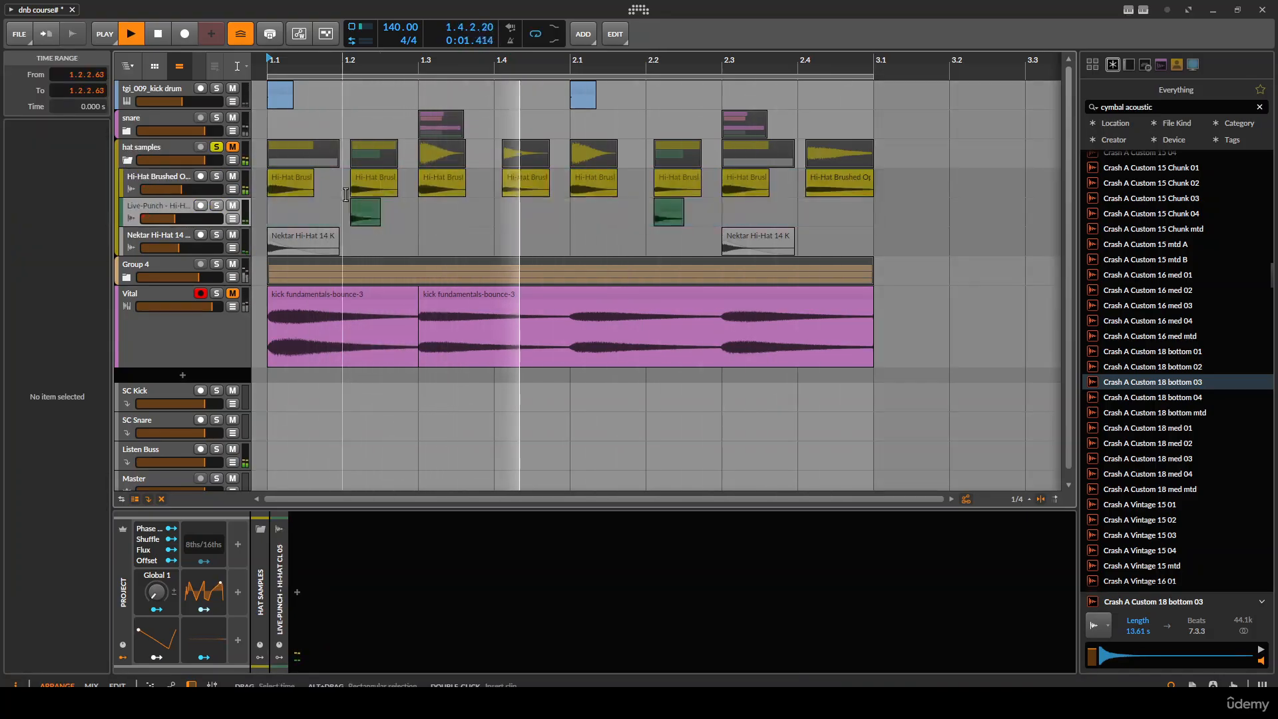
{"action": "left_click", "coordinate": [351, 192]}
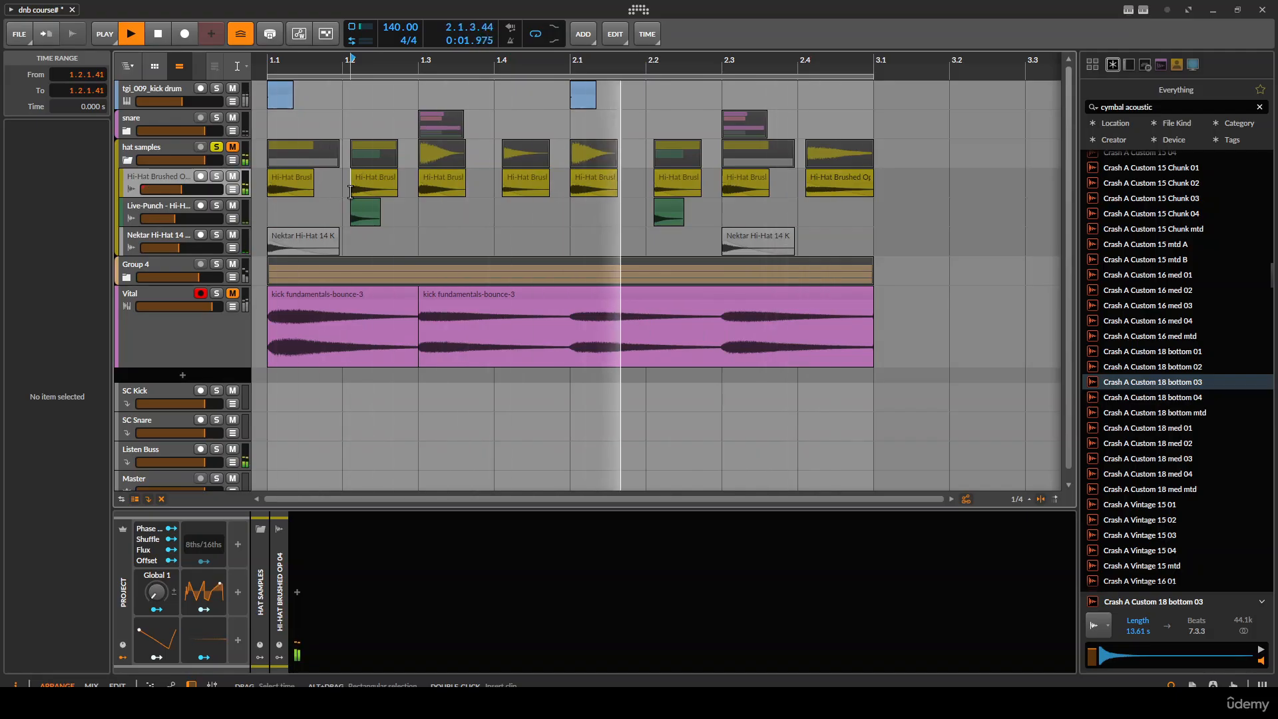
{"action": "key", "text": "space"}
{"action": "scroll", "coordinate": [306, 203], "scroll_direction": "up", "scroll_amount": 3}
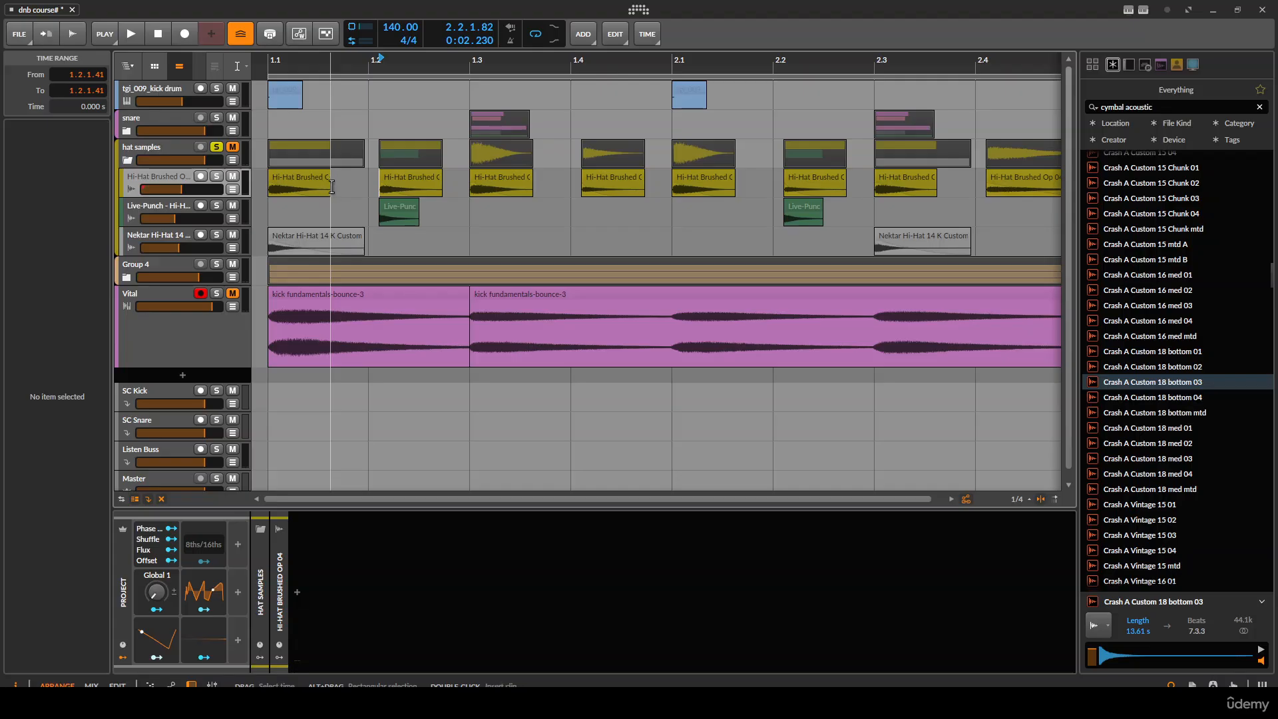
{"action": "scroll", "coordinate": [331, 187], "scroll_direction": "down", "scroll_amount": 3}
- Insert the kHs Transient Shaper on the Hi-Hat Brushed Op 04 track and show the device's modulator slots
{"action": "left_click", "coordinate": [177, 174]}
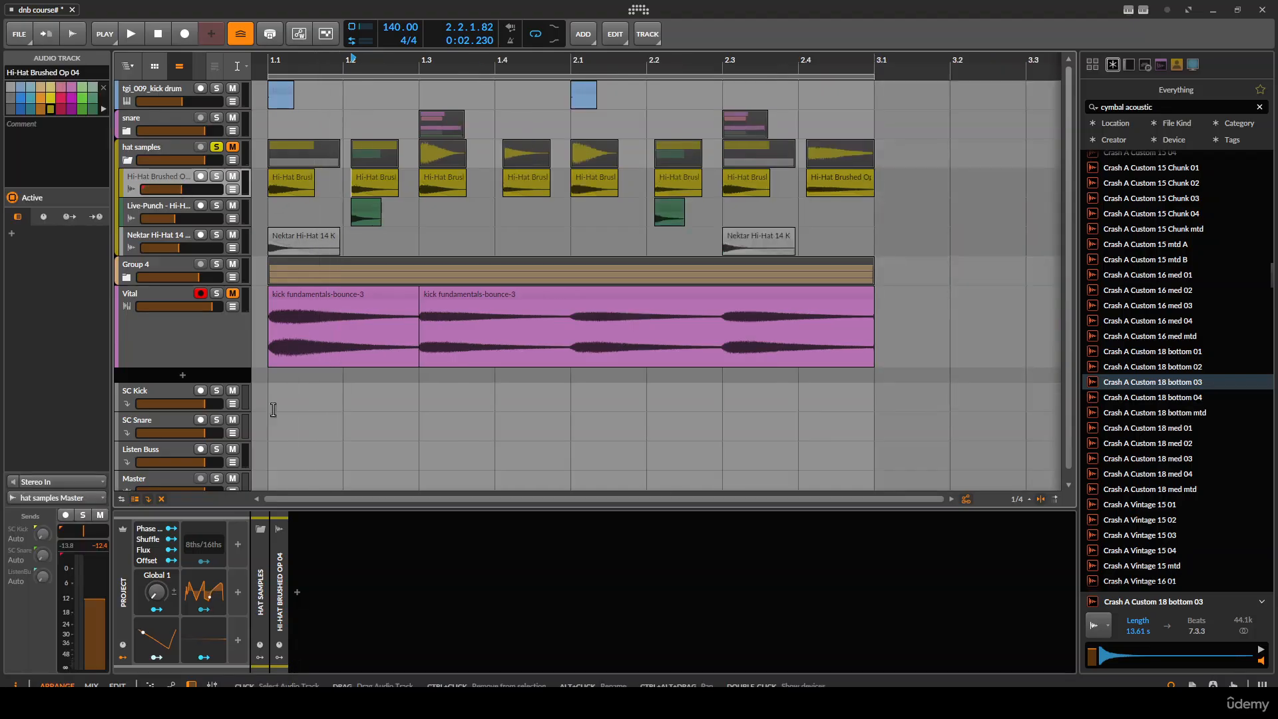
{"action": "left_click", "coordinate": [297, 592]}
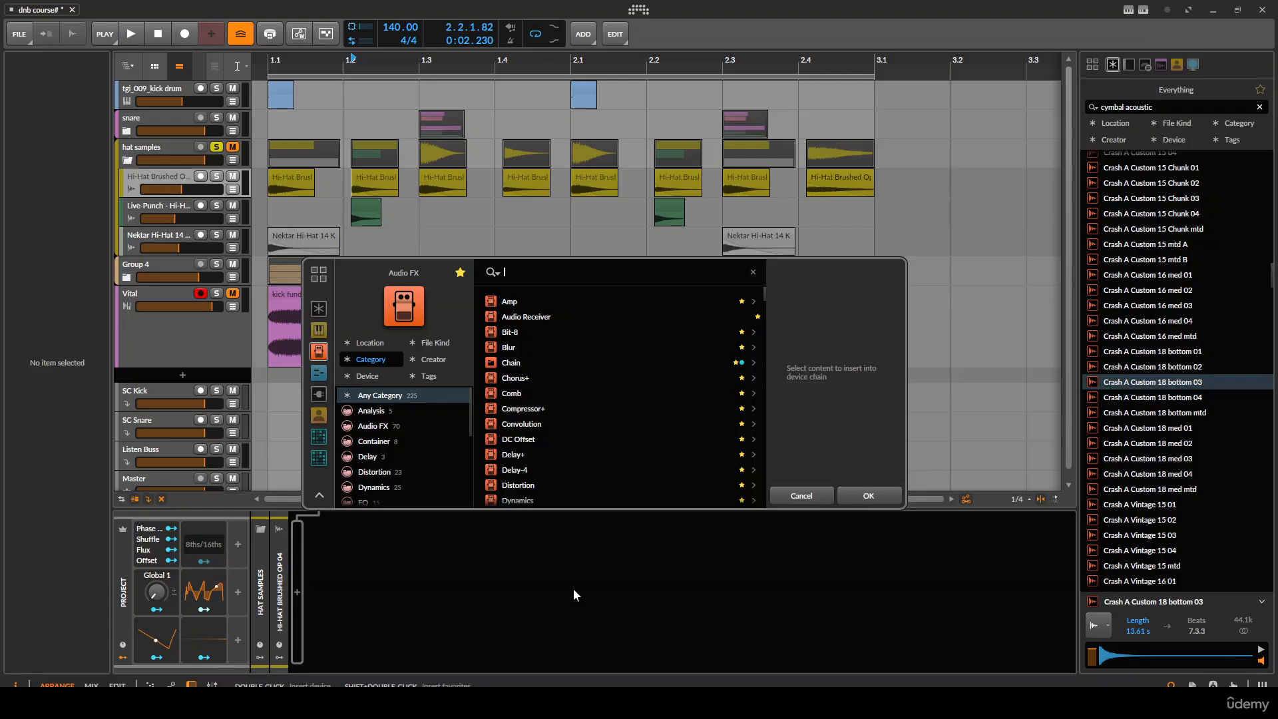
{"action": "type", "text": "tran"}
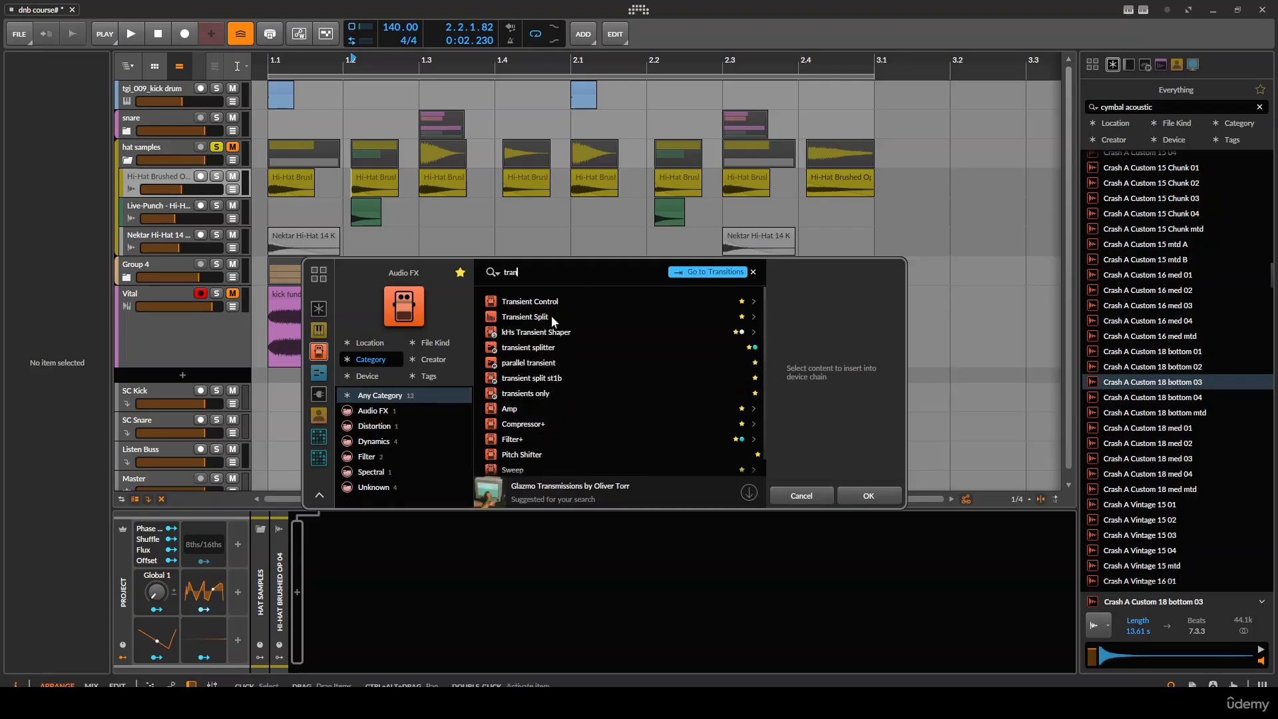
{"action": "left_click", "coordinate": [557, 330]}
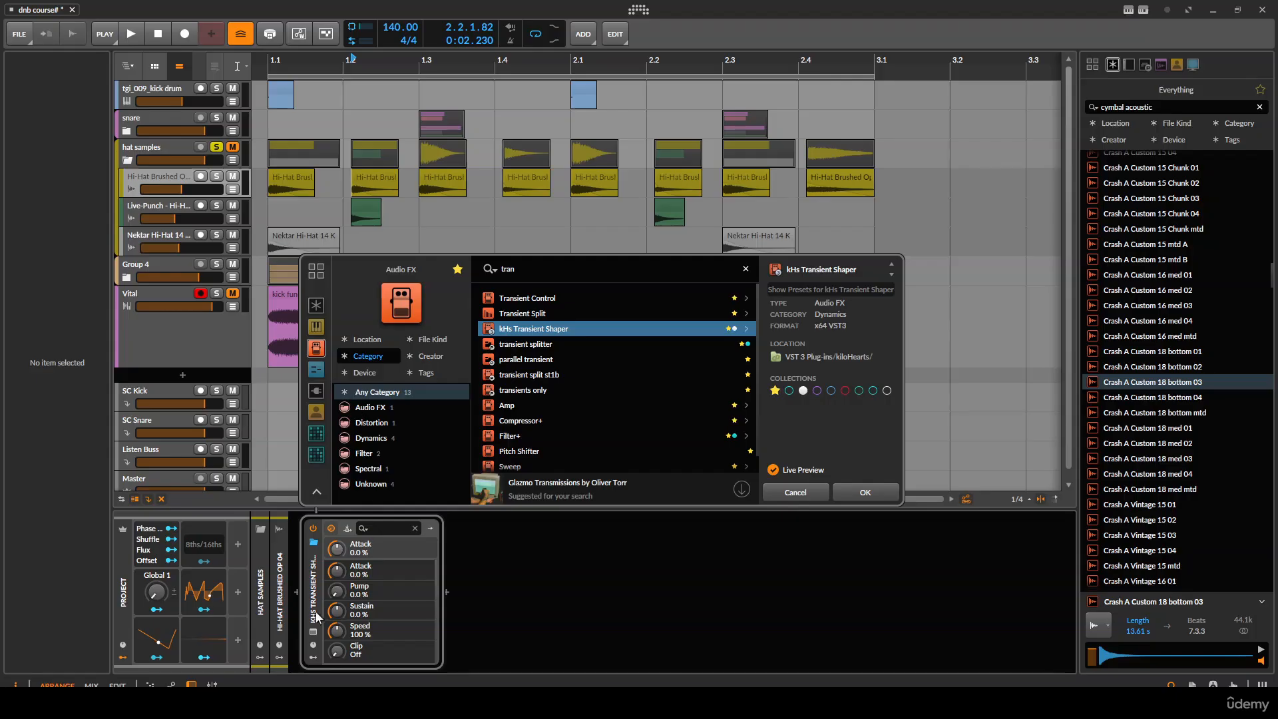
{"action": "left_click", "coordinate": [840, 495]}
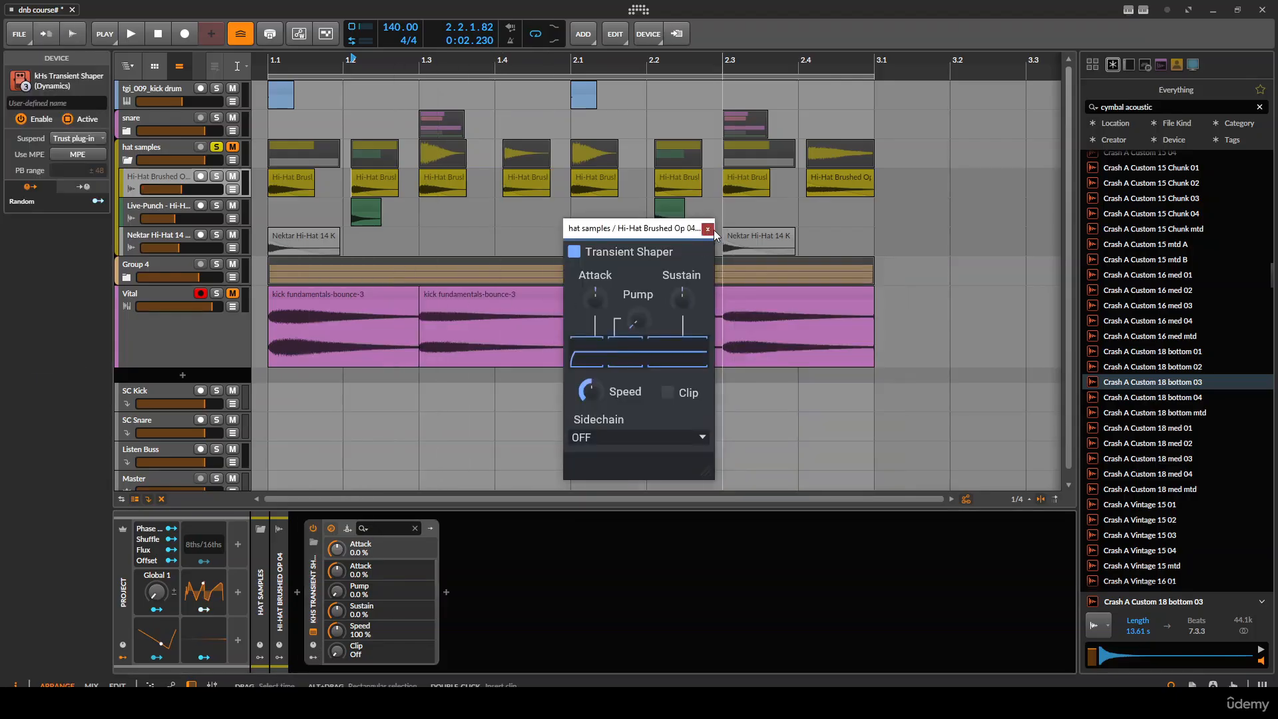
{"action": "left_click", "coordinate": [707, 229]}
{"action": "left_click", "coordinate": [313, 657]}
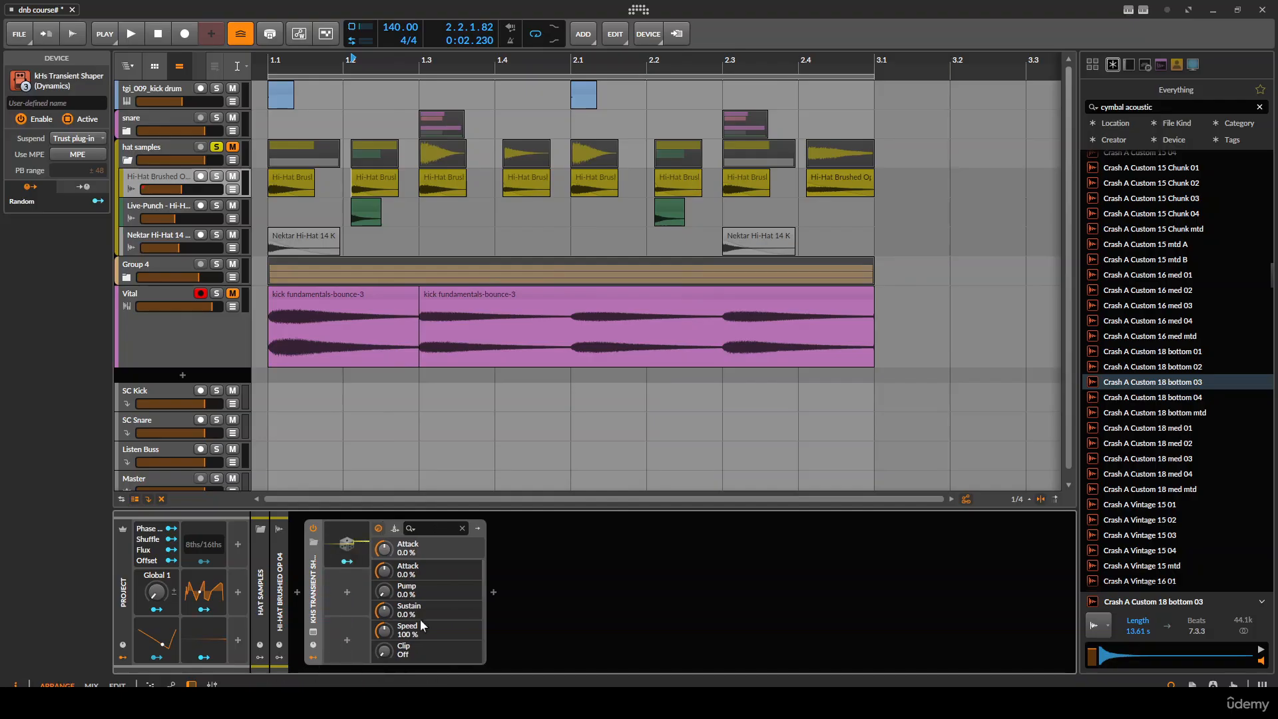
- Try Pump at 14 % and Sustain at 20 % in the Transient Shaper, resetting both to 0 %
{"action": "left_click", "coordinate": [314, 633]}
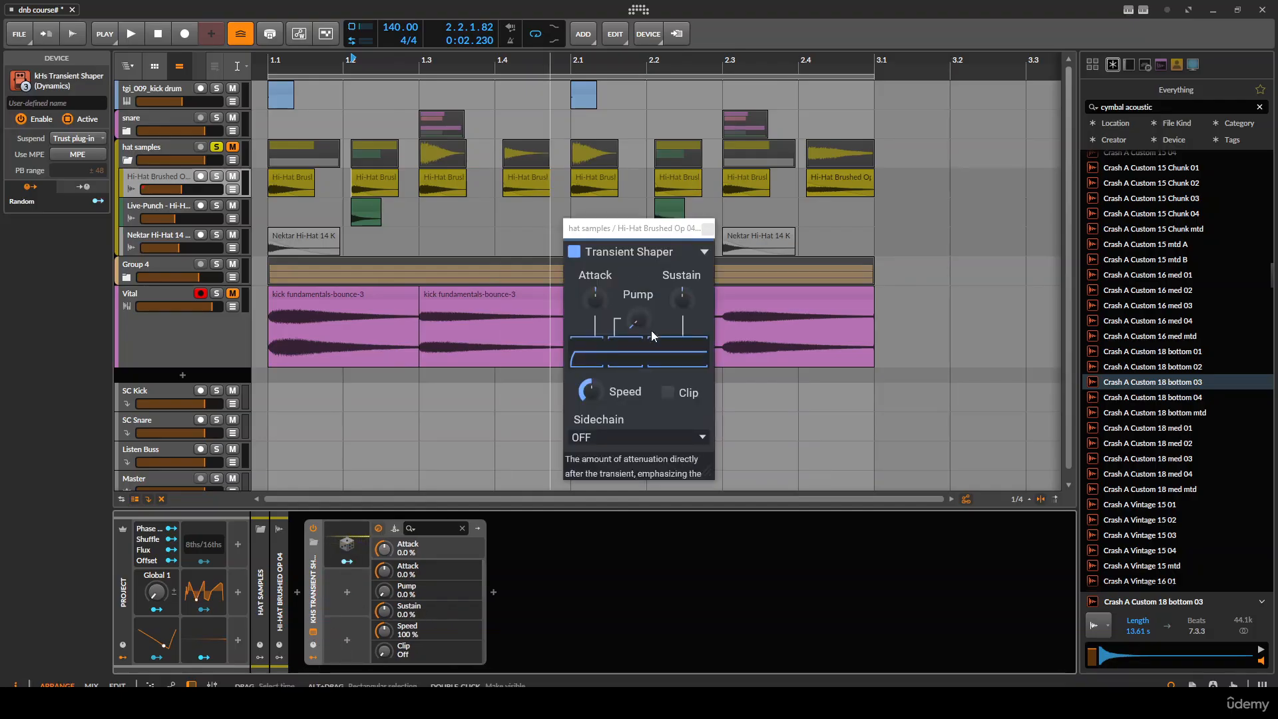
{"action": "left_click_drag", "start_coordinate": [645, 329], "coordinate": [699, 292]}
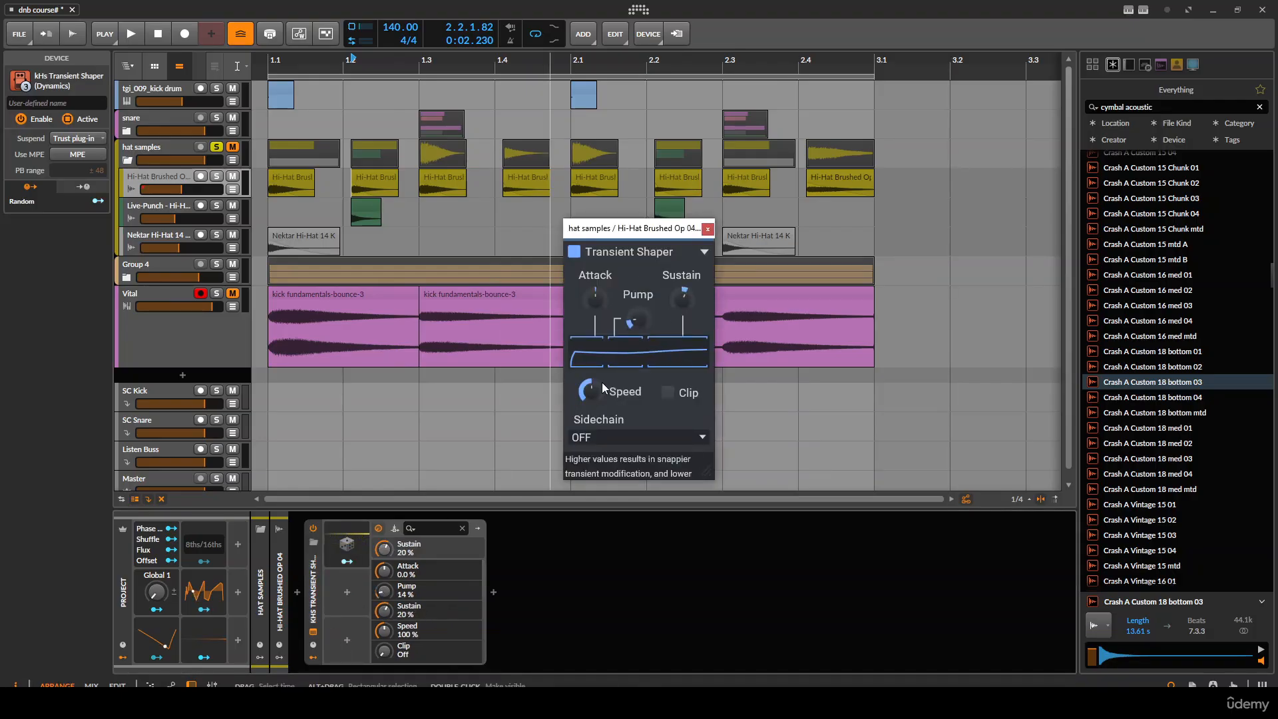
{"action": "double_click", "coordinate": [638, 319]}
{"action": "double_click", "coordinate": [689, 305]}
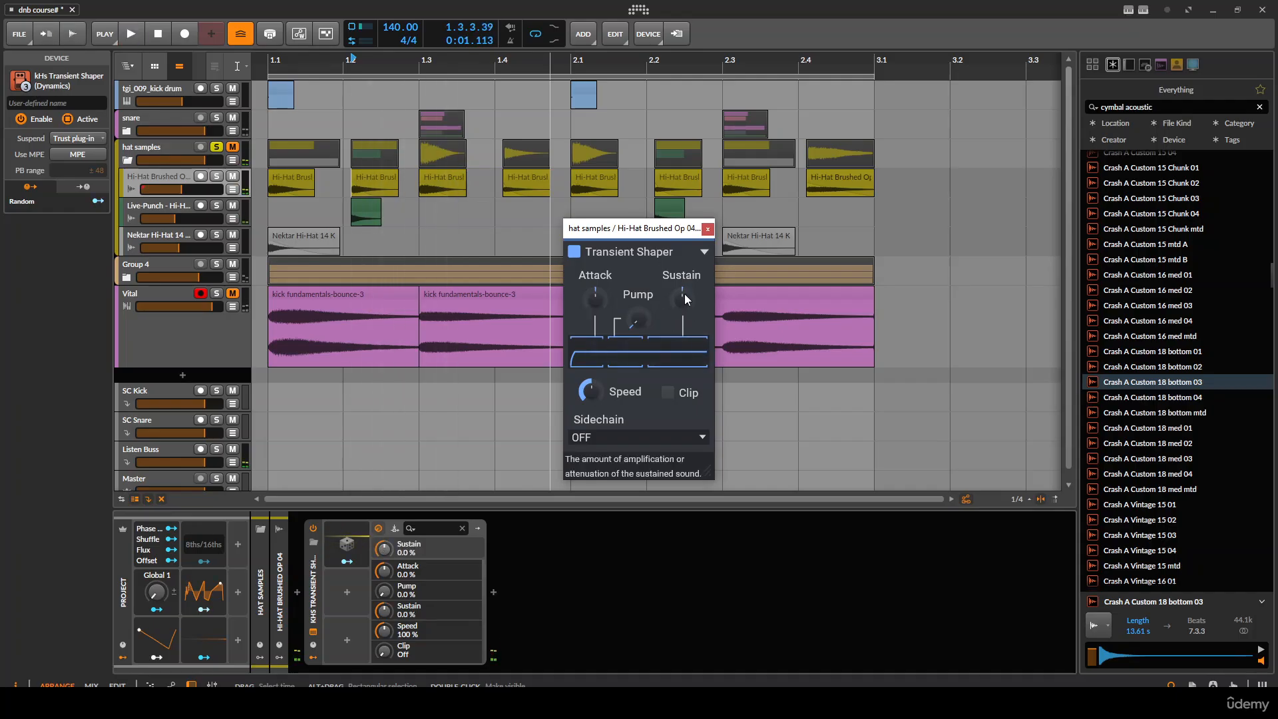
- Audition the Transient Shaper with Sustain at -100 % and Speed set to 500 %, and reset Sustain to 0 %
{"action": "left_click_drag", "start_coordinate": [684, 296], "coordinate": [685, 366]}
{"action": "key", "text": "space"}
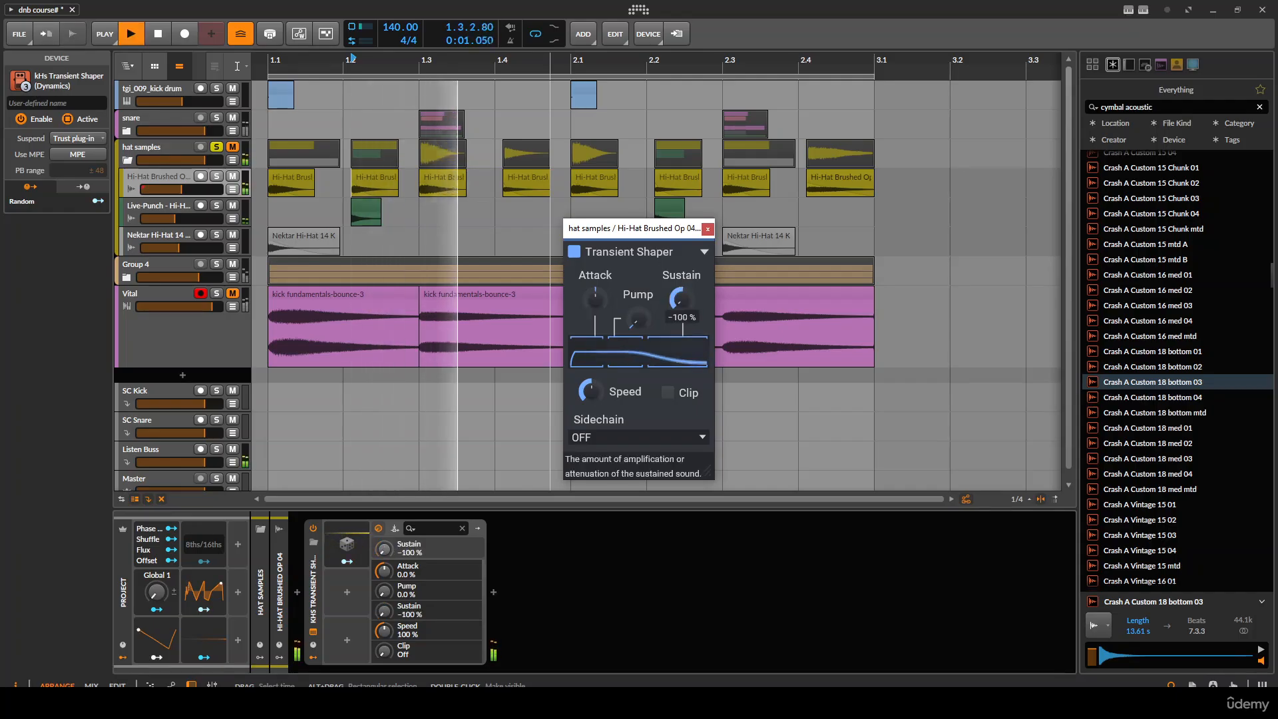
{"action": "left_click_drag", "start_coordinate": [590, 392], "coordinate": [589, 326]}
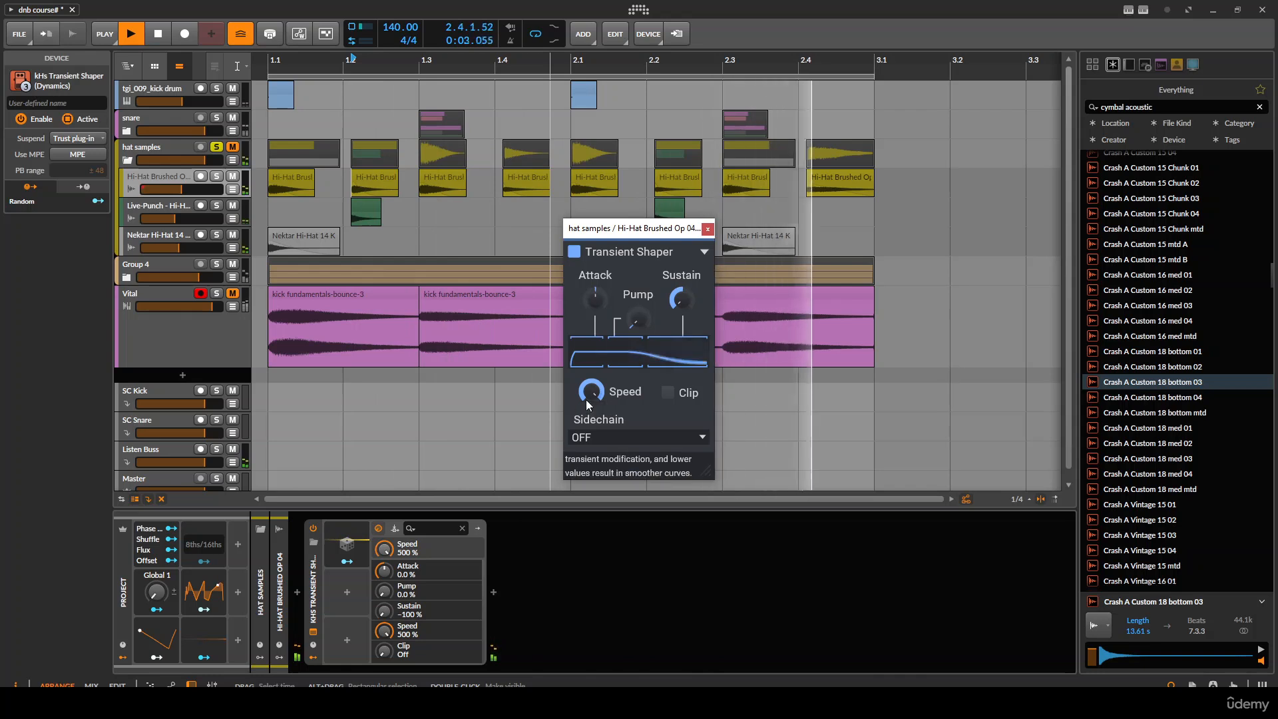
{"action": "key", "text": "space"}
{"action": "double_click", "coordinate": [683, 300]}
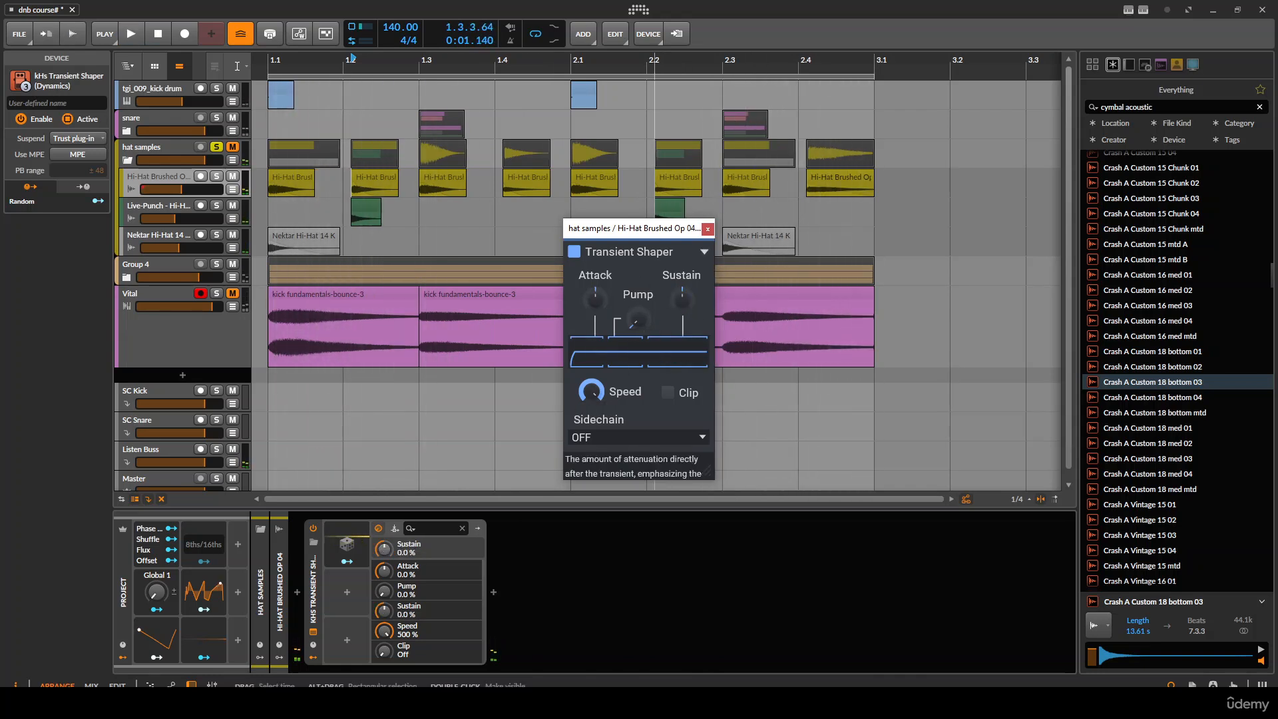
- Try adjusting Pump and lowering Sustain to about -57 % during playback, and reset Sustain
{"action": "left_click_drag", "start_coordinate": [638, 321], "coordinate": [682, 333]}
{"action": "key", "text": "space"}
{"action": "double_click", "coordinate": [682, 301]}
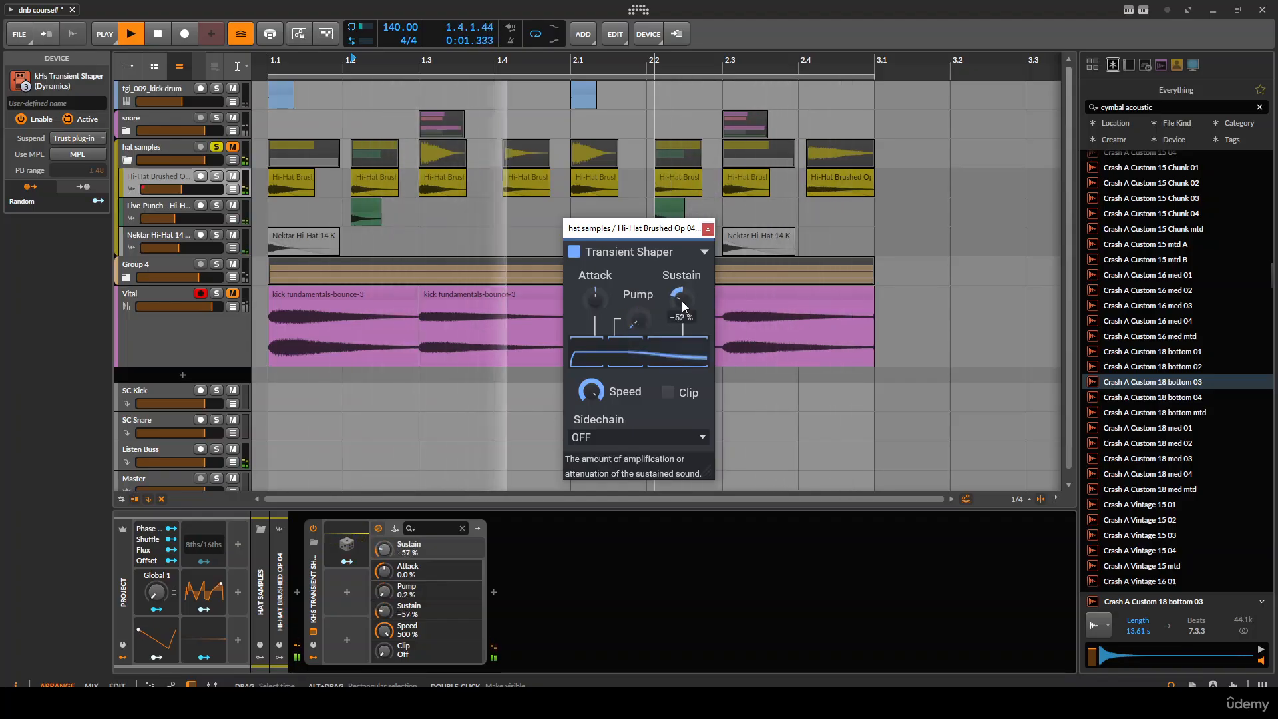
{"action": "key", "text": "space"}
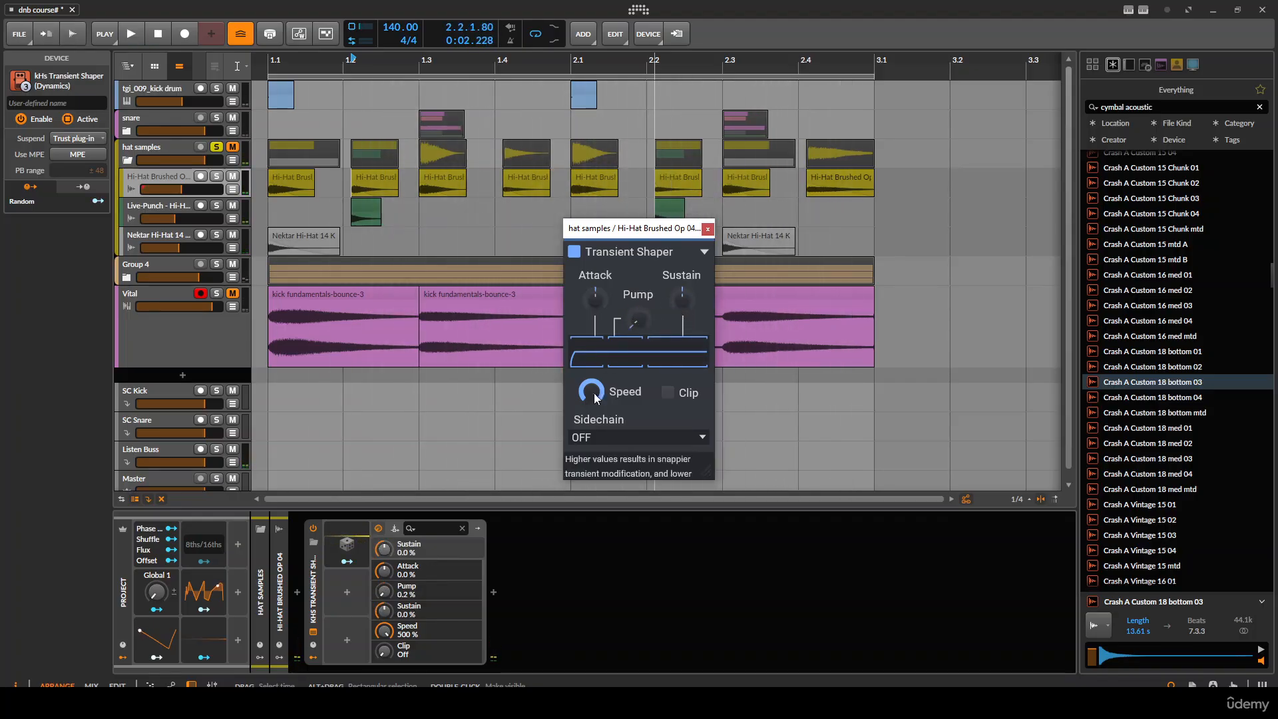
- Duplicate the Transient Shaper's Random modulator into the two empty slots to get three Random modulators
{"action": "left_click_drag", "start_coordinate": [349, 544], "coordinate": [360, 644]}
{"action": "left_click", "coordinate": [347, 544]}
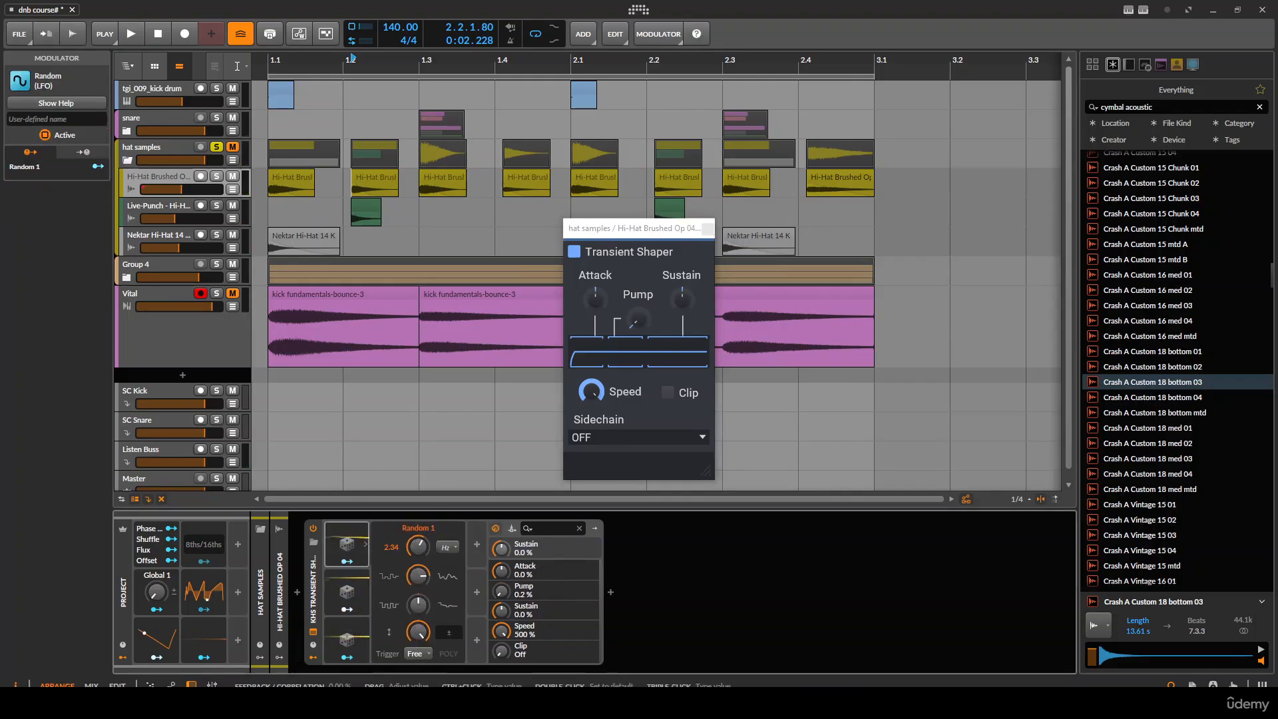
{"action": "left_click_drag", "start_coordinate": [347, 605], "coordinate": [347, 637]}
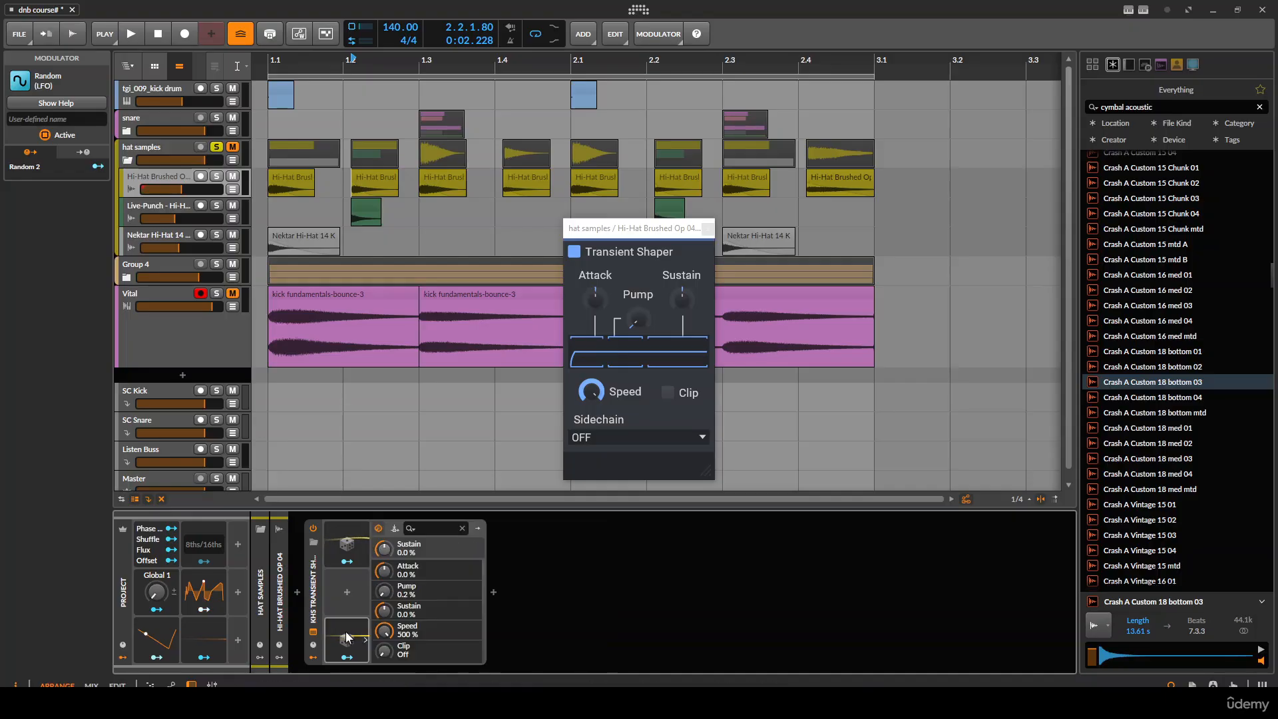
{"action": "key", "text": "Delete"}
{"action": "left_click", "coordinate": [364, 543]}
{"action": "left_click_drag", "start_coordinate": [349, 547], "coordinate": [352, 635]}
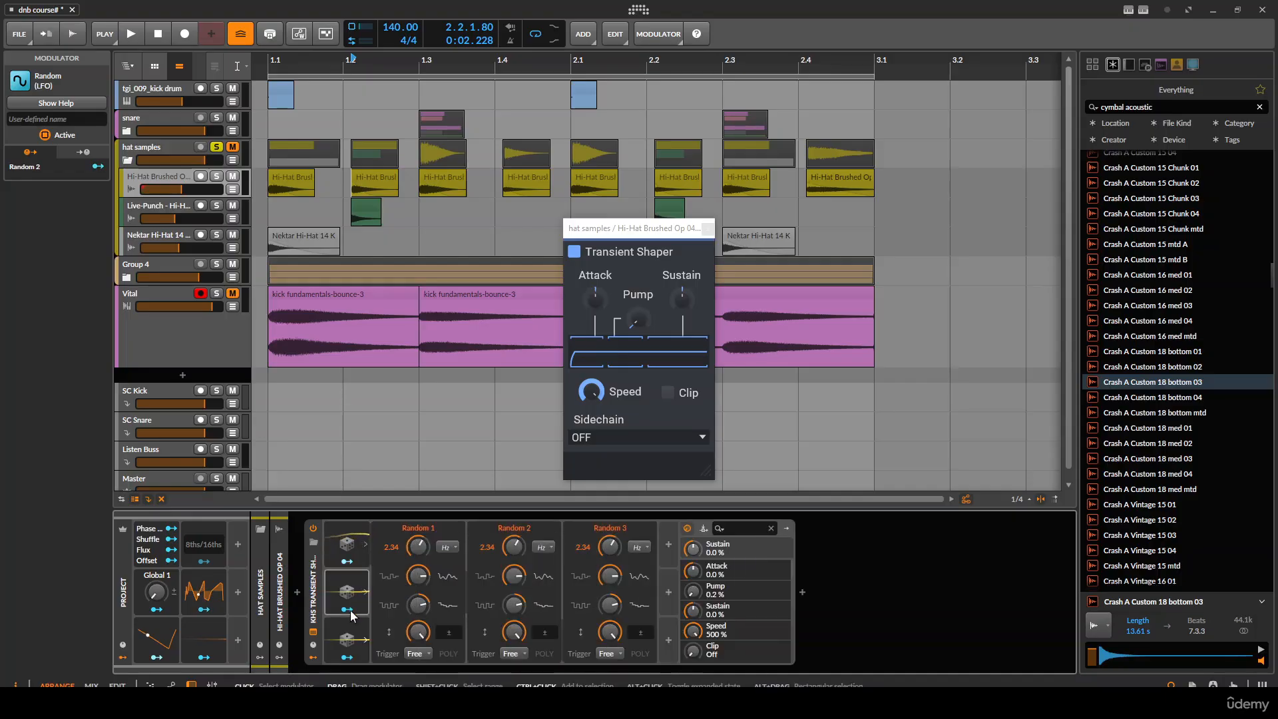
- Collapse the expanded Random modulators and assign Random 1 to Sustain with a modulation amount of -0.18
{"action": "left_click", "coordinate": [354, 551]}
{"action": "double_click", "coordinate": [352, 552]}
{"action": "double_click", "coordinate": [352, 551]}
{"action": "double_click", "coordinate": [353, 551]}
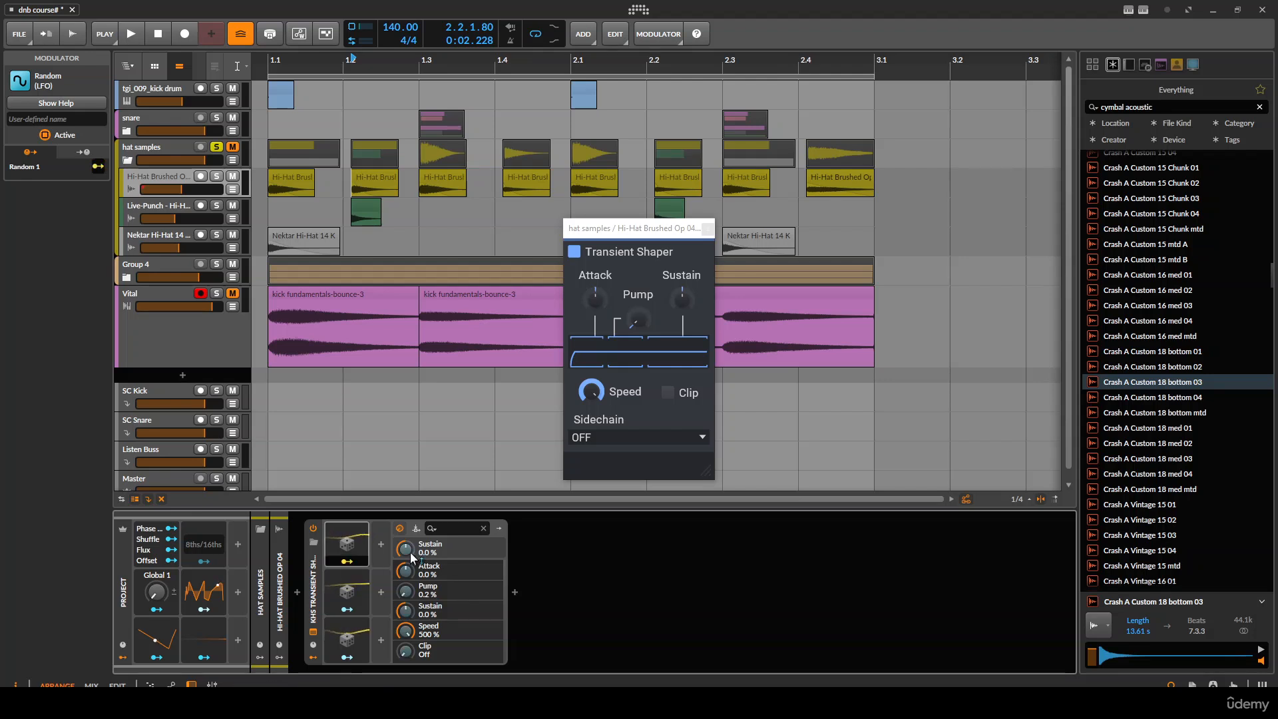
{"action": "left_click_drag", "start_coordinate": [416, 549], "coordinate": [416, 557]}
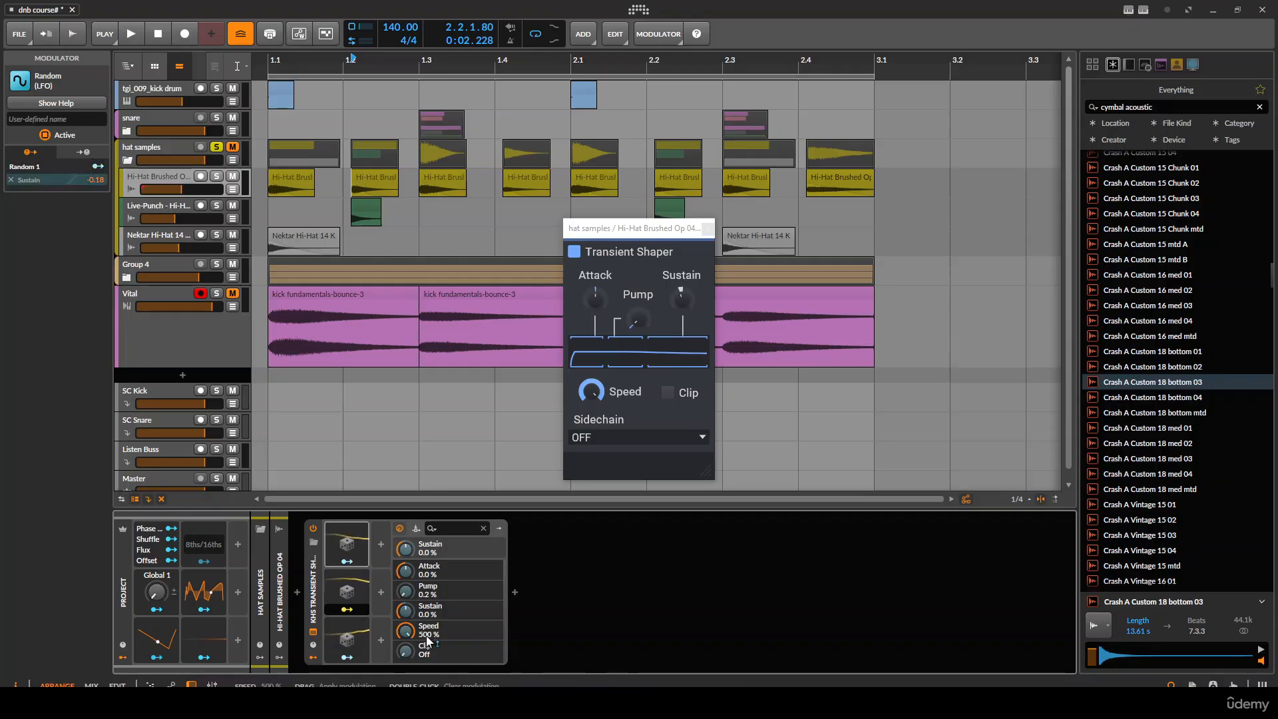
- Assign Random 2 to Speed with an amount of -1.00 and Random 3 to Pump with a positive amount
{"action": "left_click_drag", "start_coordinate": [426, 640], "coordinate": [427, 673]}
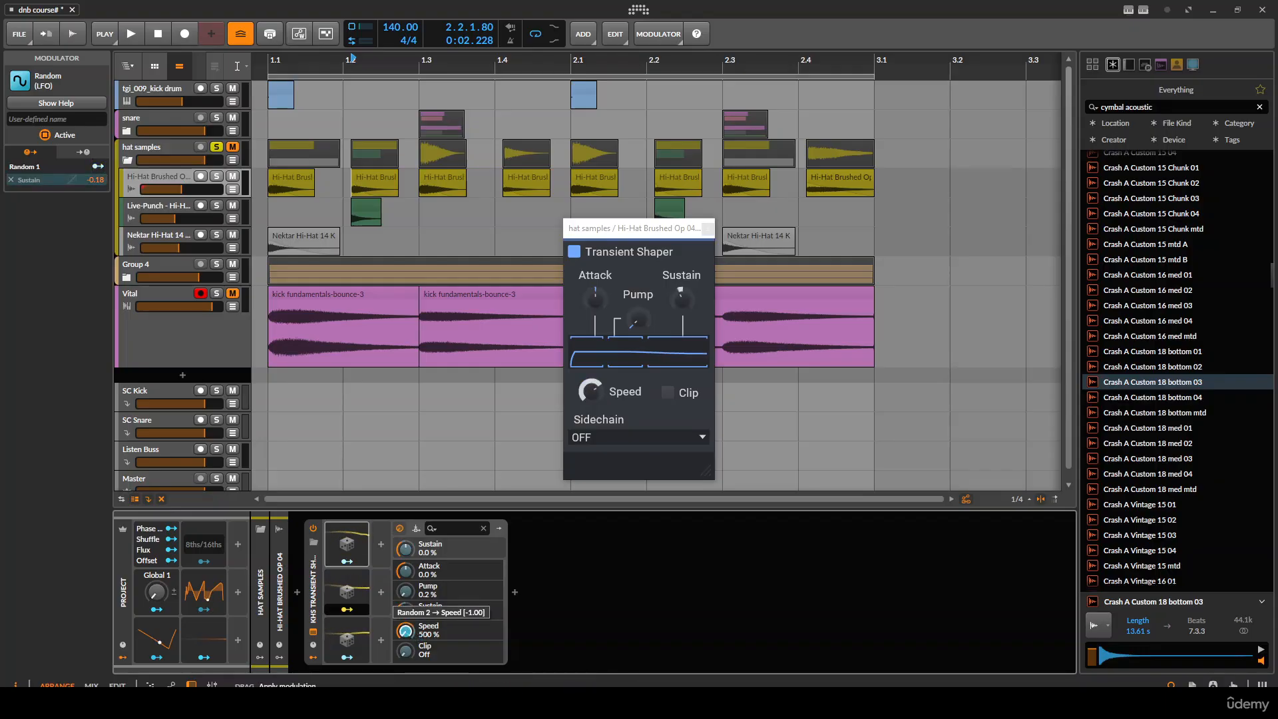
{"action": "left_click", "coordinate": [346, 589]}
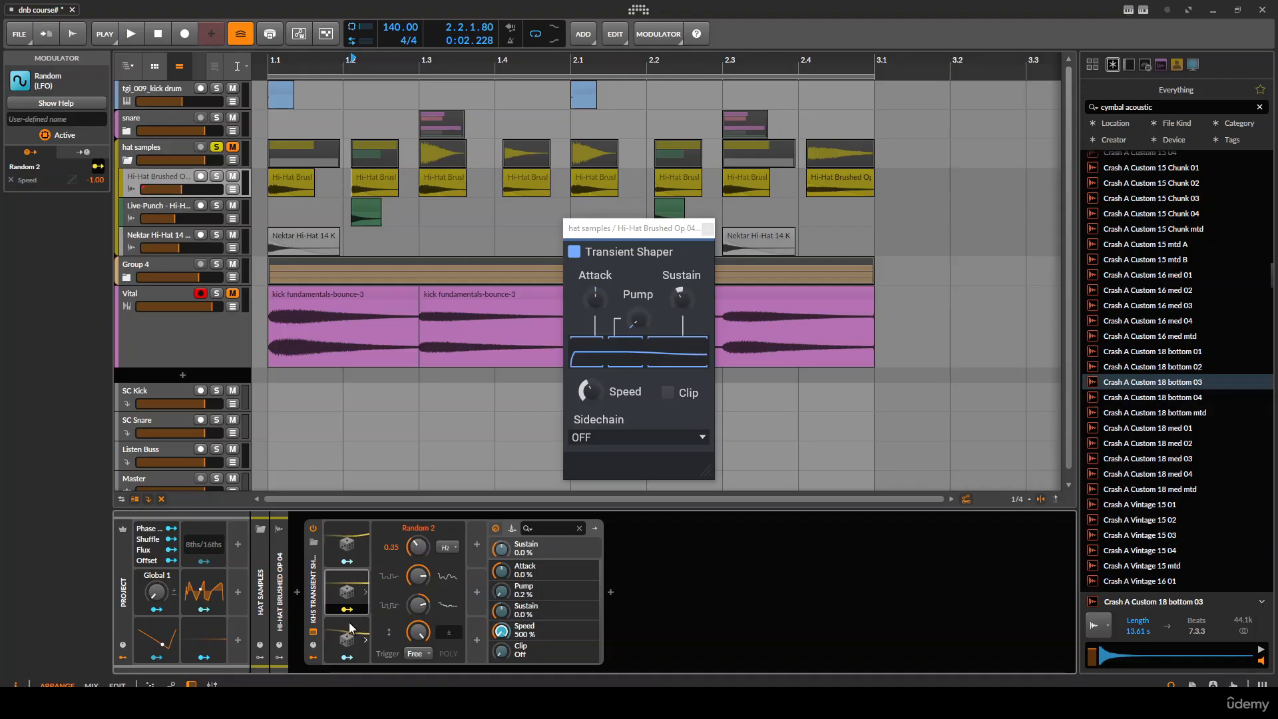
{"action": "left_click_drag", "start_coordinate": [502, 590], "coordinate": [504, 576]}
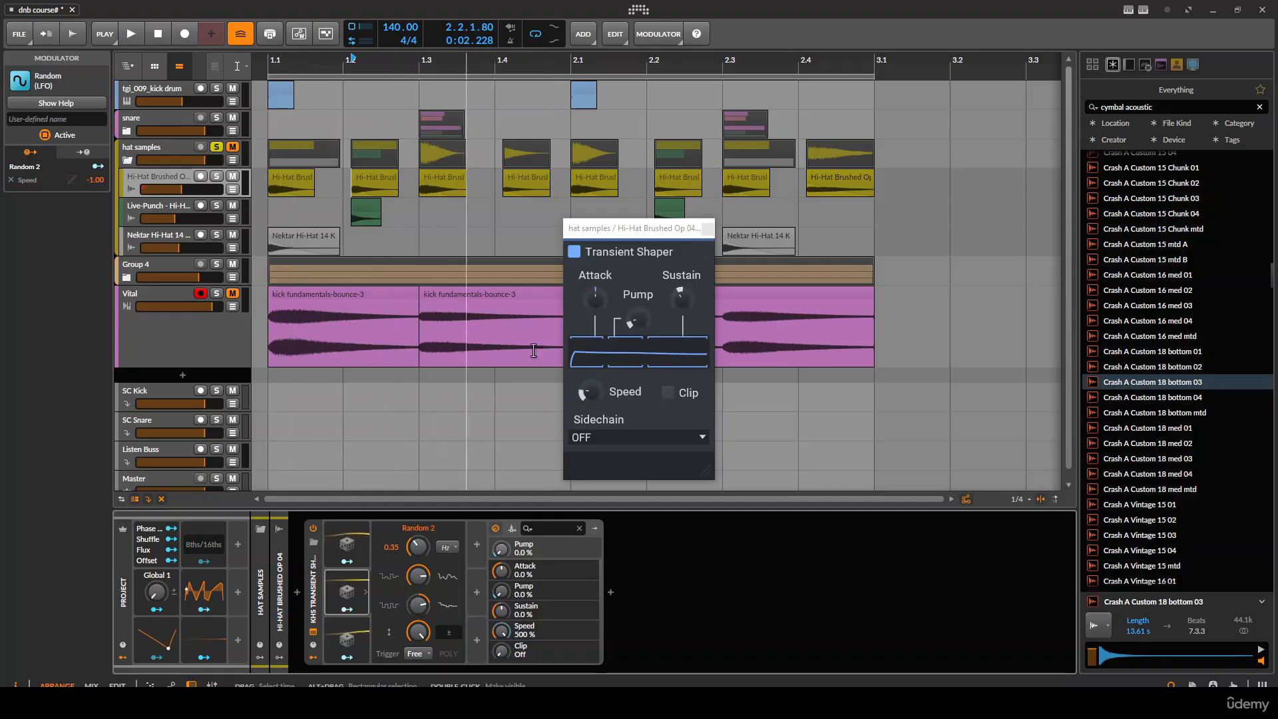
- Close the Transient Shaper window and play the hats, comparing the sound with the device bypassed and enabled
{"action": "left_click", "coordinate": [707, 229]}
{"action": "key", "text": "space"}
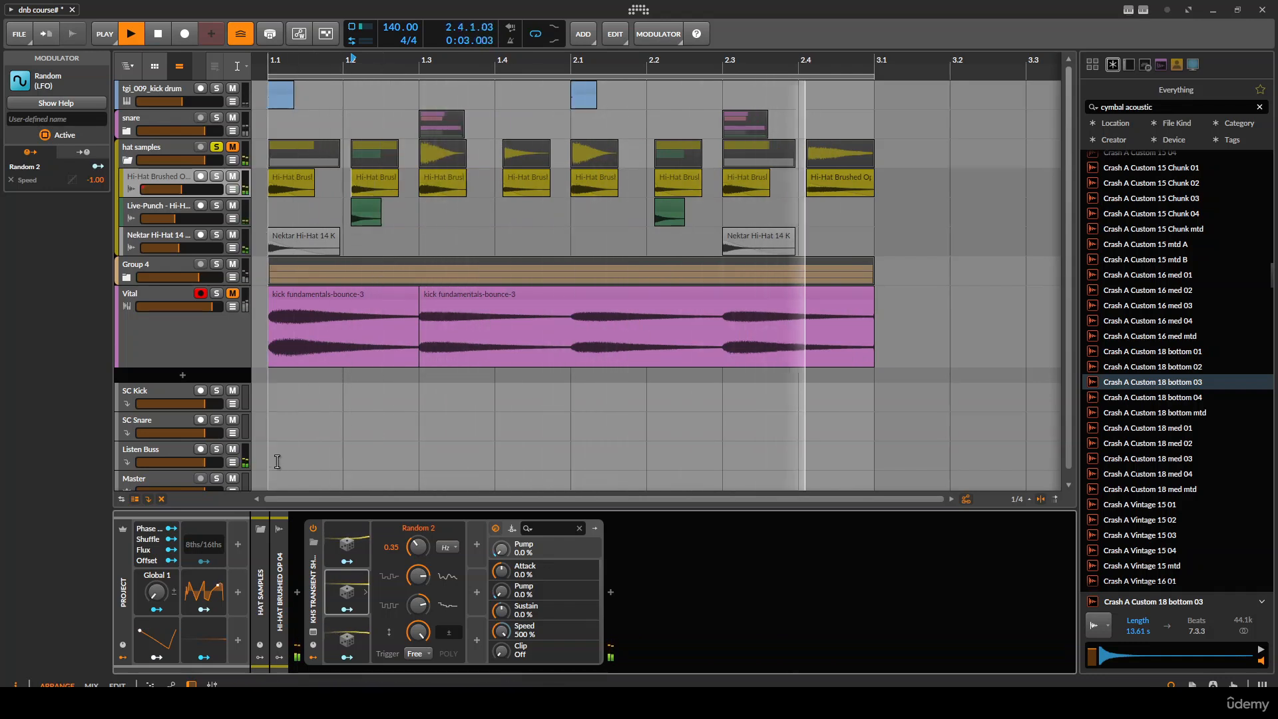
{"action": "left_click", "coordinate": [314, 529]}
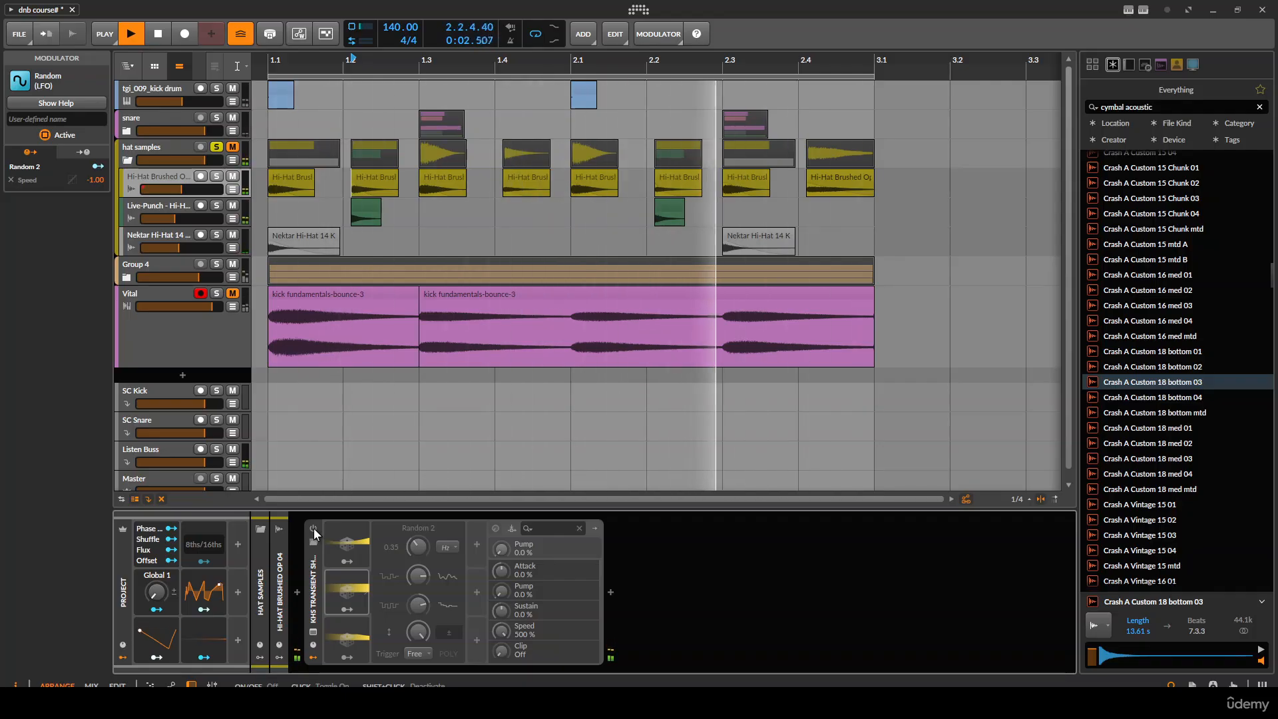
{"action": "left_click", "coordinate": [313, 529]}
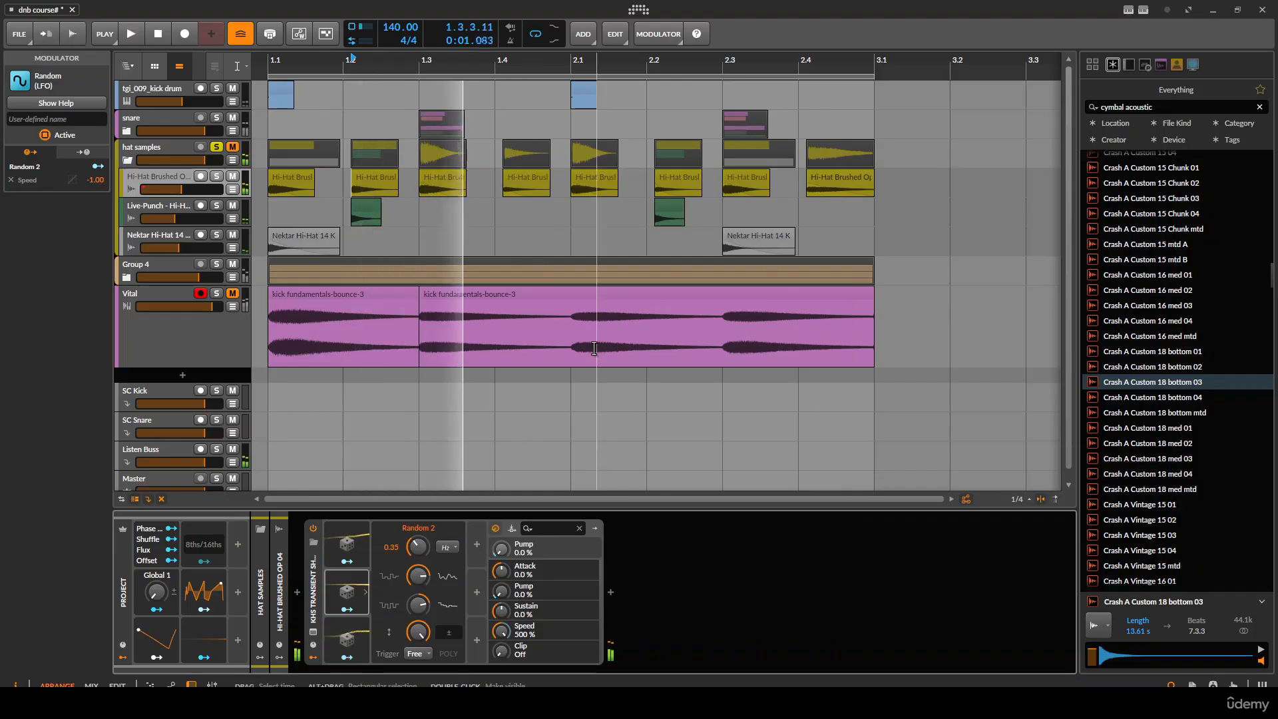
{"action": "key", "text": "space"}
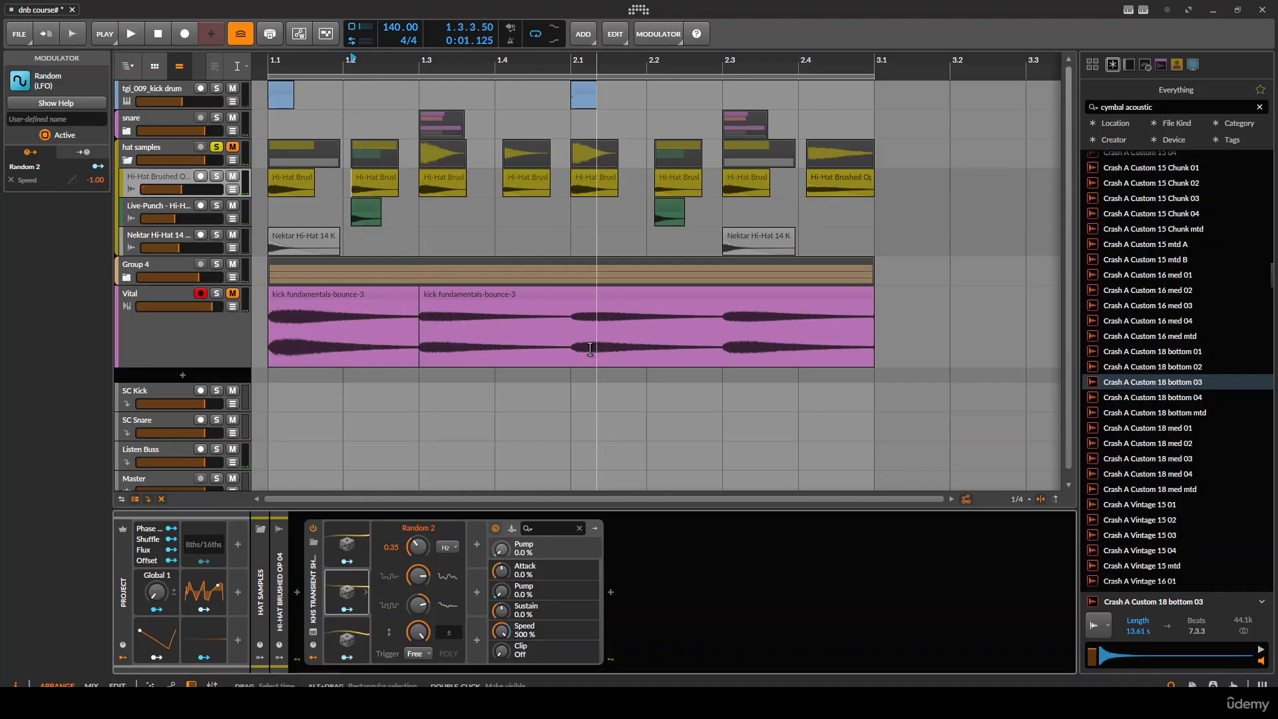
{"action": "left_click", "coordinate": [578, 363]}
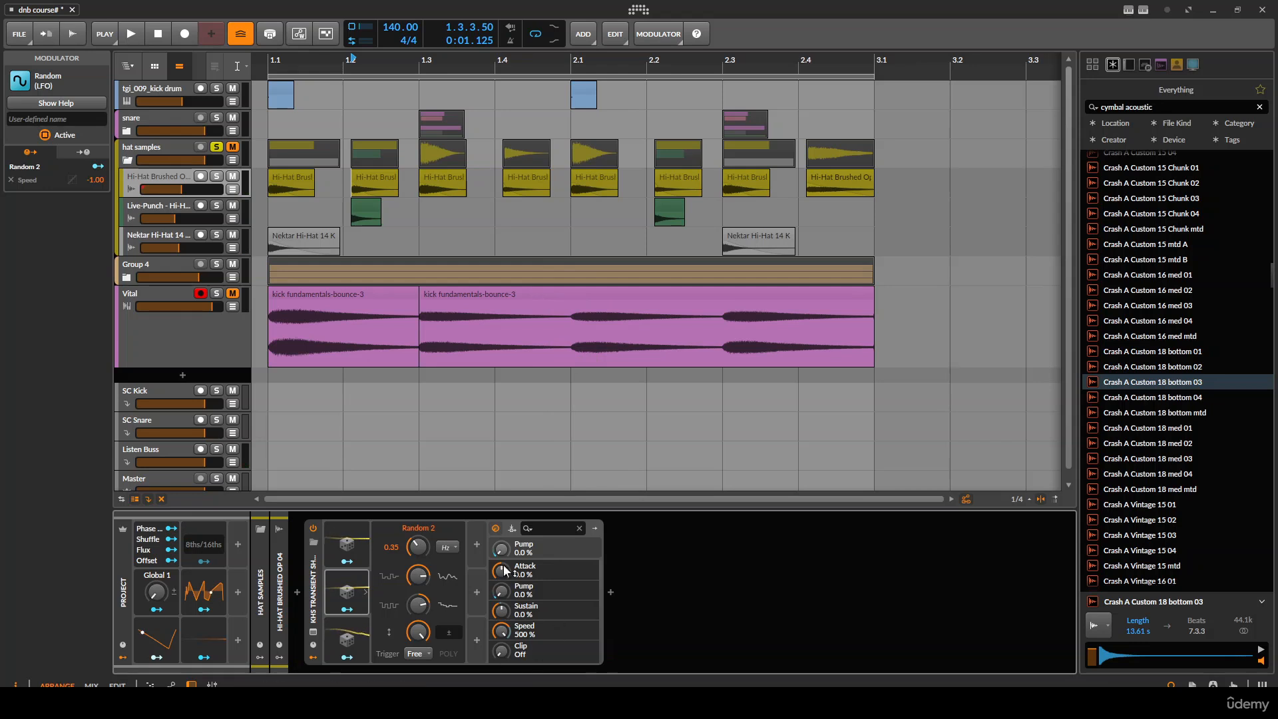
- Hide the Transient Shaper's modulators and copy the modulated device to the Live-Punch and Nektar hi-hat tracks
{"action": "left_click", "coordinate": [305, 656]}
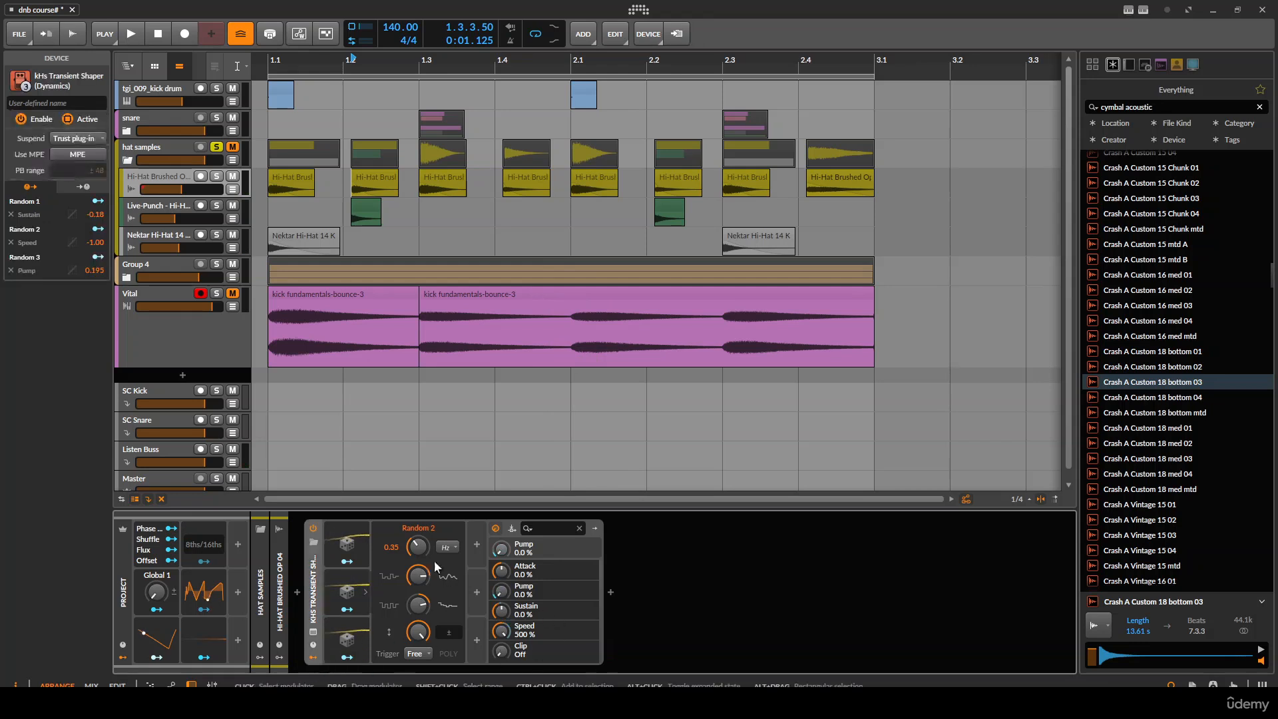
{"action": "left_click", "coordinate": [314, 657]}
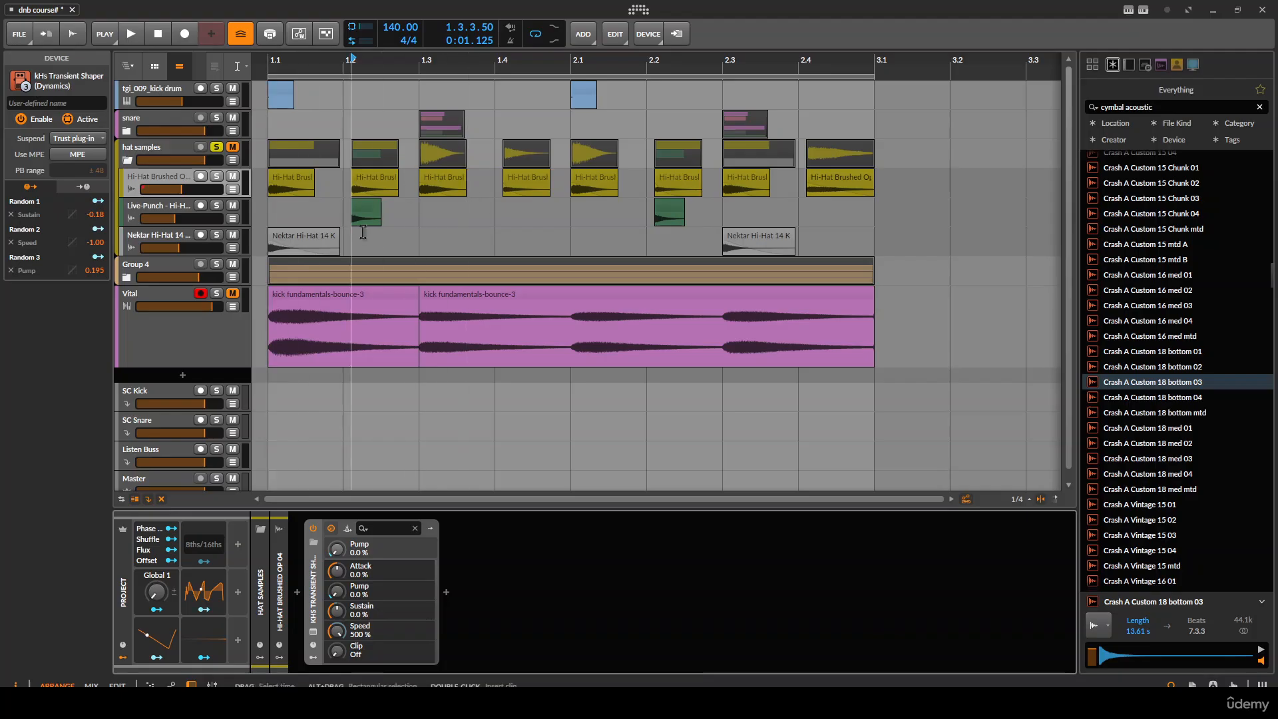
{"action": "left_click", "coordinate": [167, 212]}
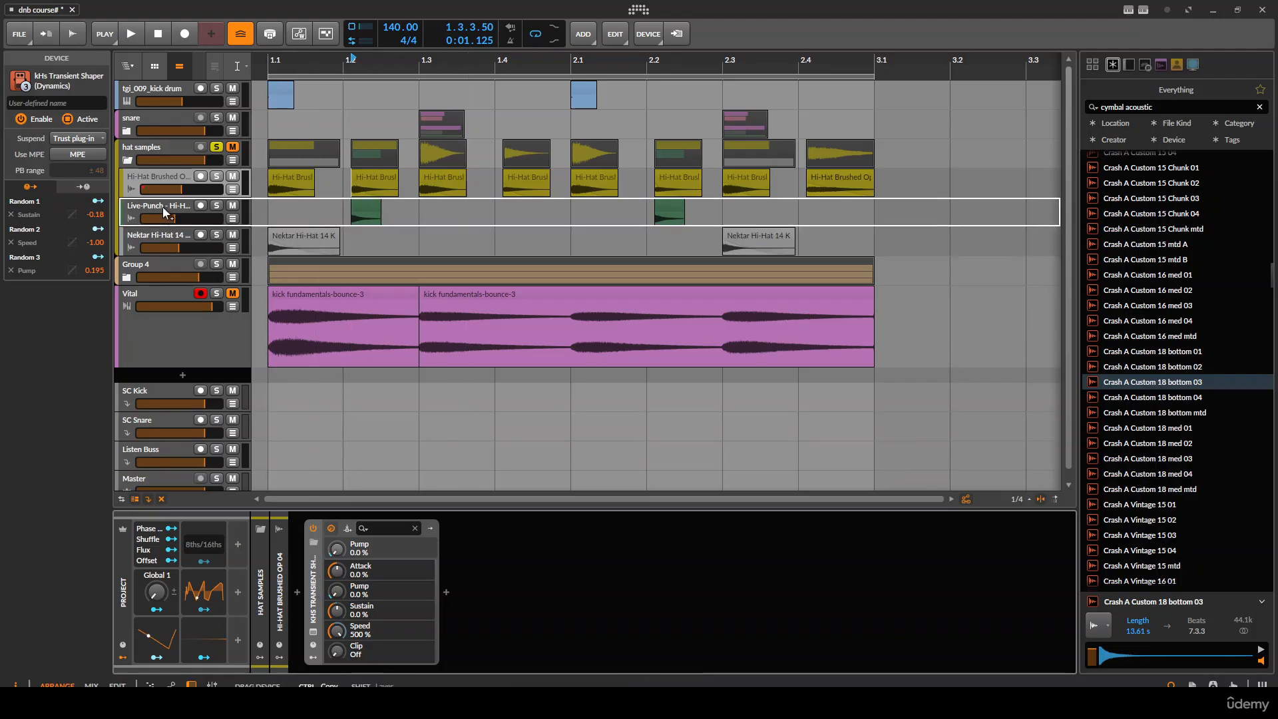
{"action": "left_click", "coordinate": [162, 243]}
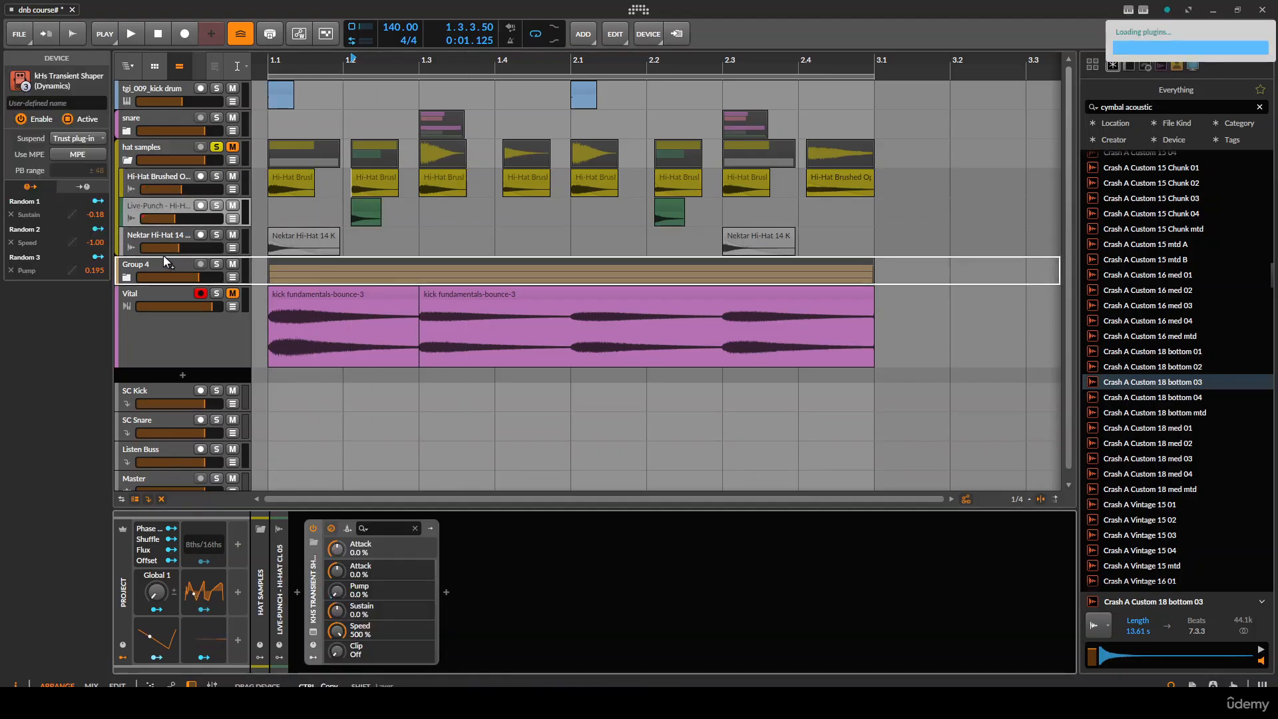
- Expand Group 4 and examine its bounced hats tracks and the hats #1 clip with its device chain
{"action": "left_click", "coordinate": [130, 274]}
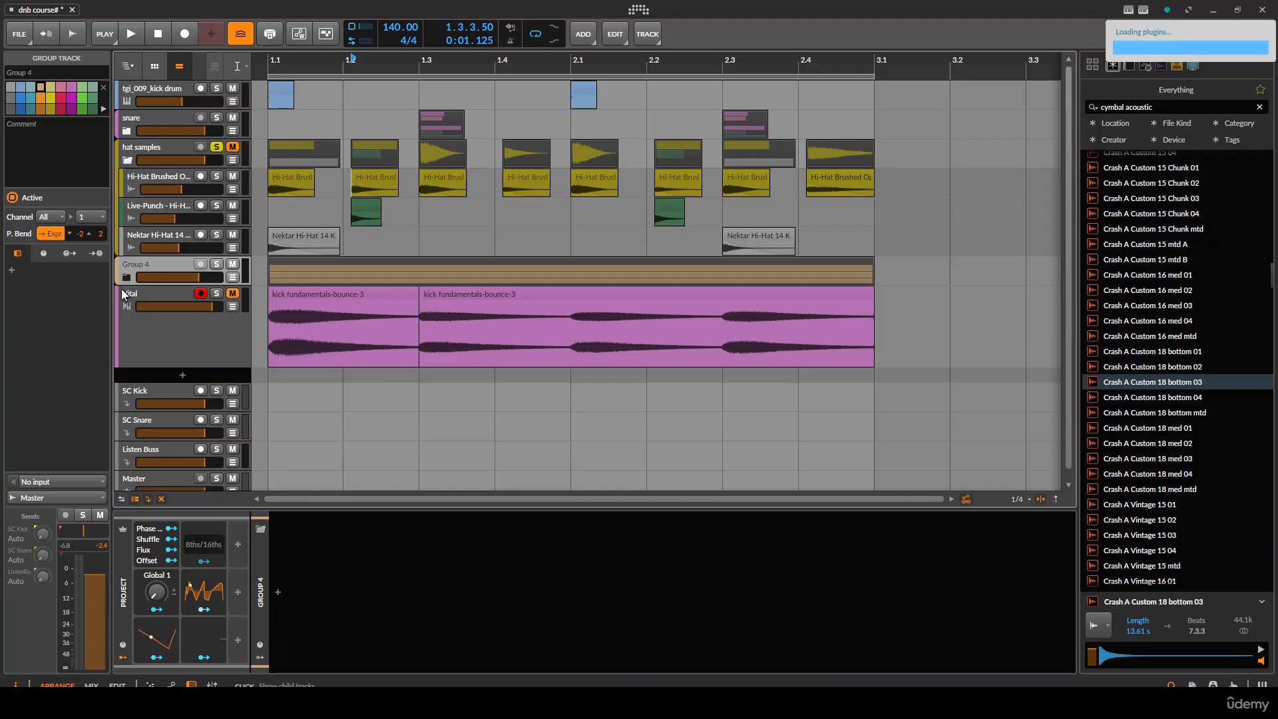
{"action": "left_click", "coordinate": [125, 278]}
{"action": "left_click", "coordinate": [142, 294]}
{"action": "scroll", "coordinate": [291, 326], "scroll_direction": "down", "scroll_amount": 2}
{"action": "scroll", "coordinate": [304, 333], "scroll_direction": "up", "scroll_amount": 2}
{"action": "left_click_drag", "start_coordinate": [304, 333], "coordinate": [569, 351]}
{"action": "left_click", "coordinate": [131, 277]}
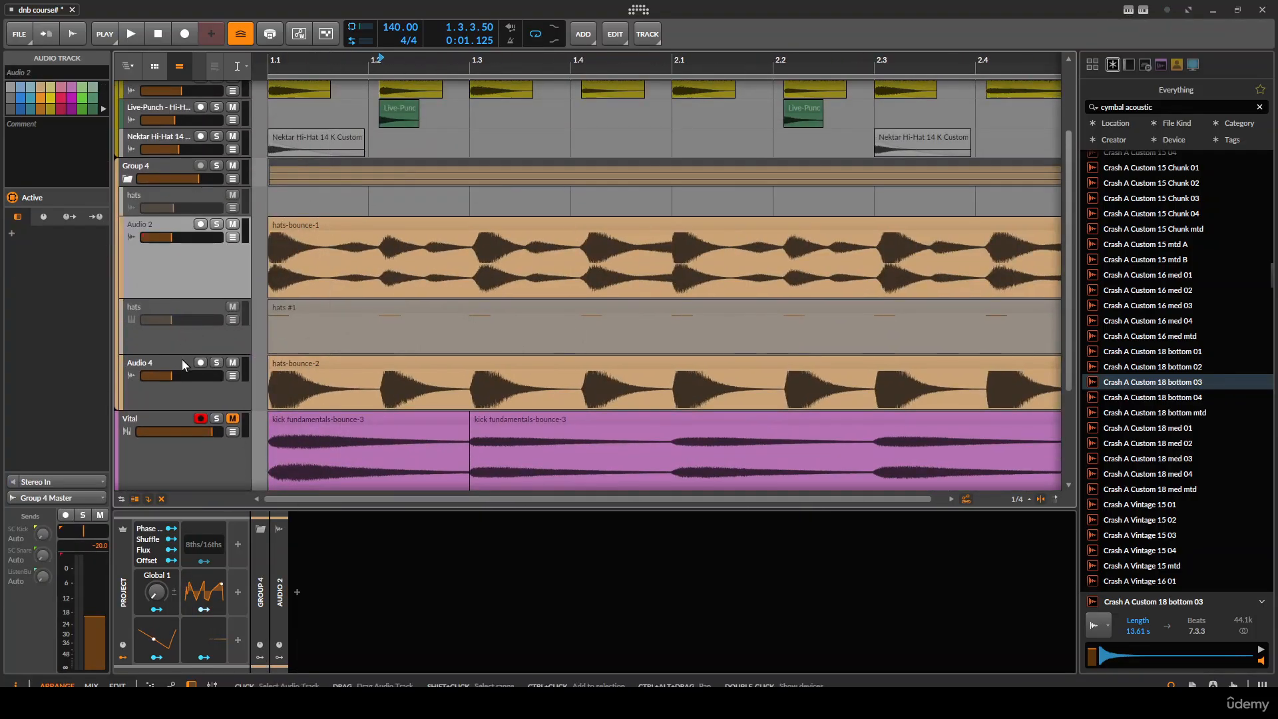
{"action": "scroll", "coordinate": [303, 308], "scroll_direction": "down", "scroll_amount": 2}
{"action": "scroll", "coordinate": [276, 296], "scroll_direction": "up", "scroll_amount": 2}
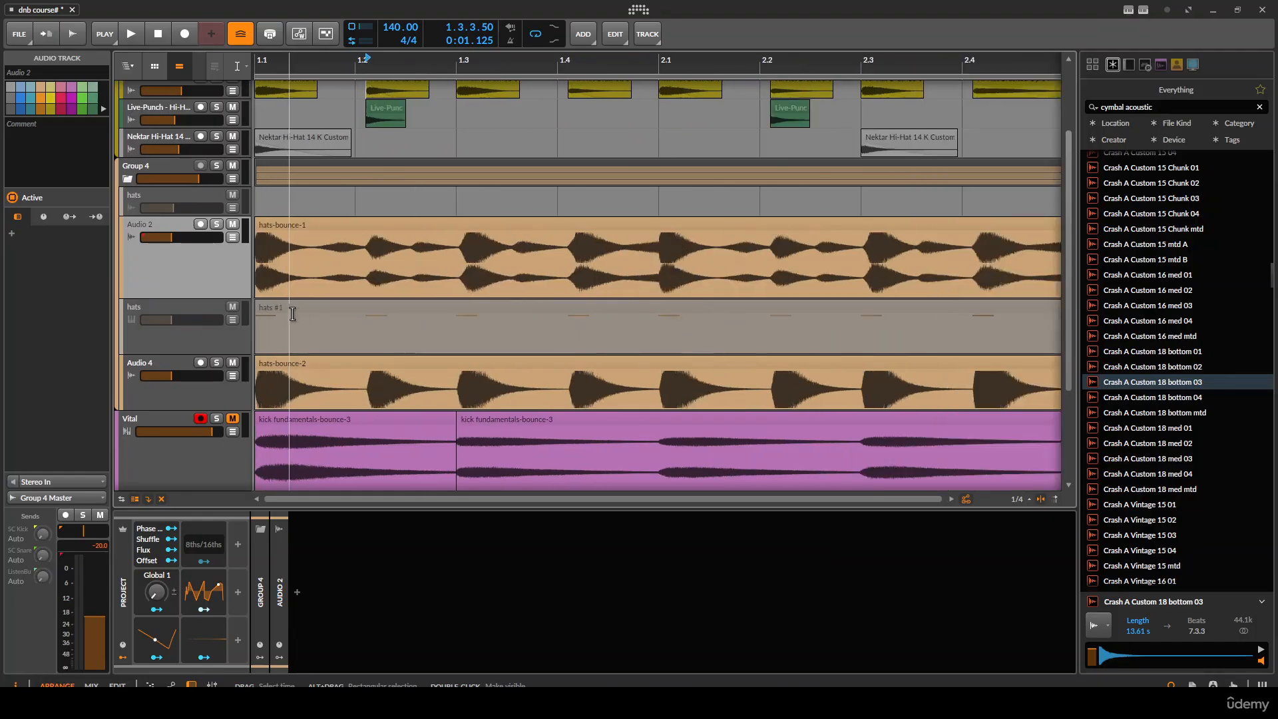
{"action": "left_click", "coordinate": [316, 306]}
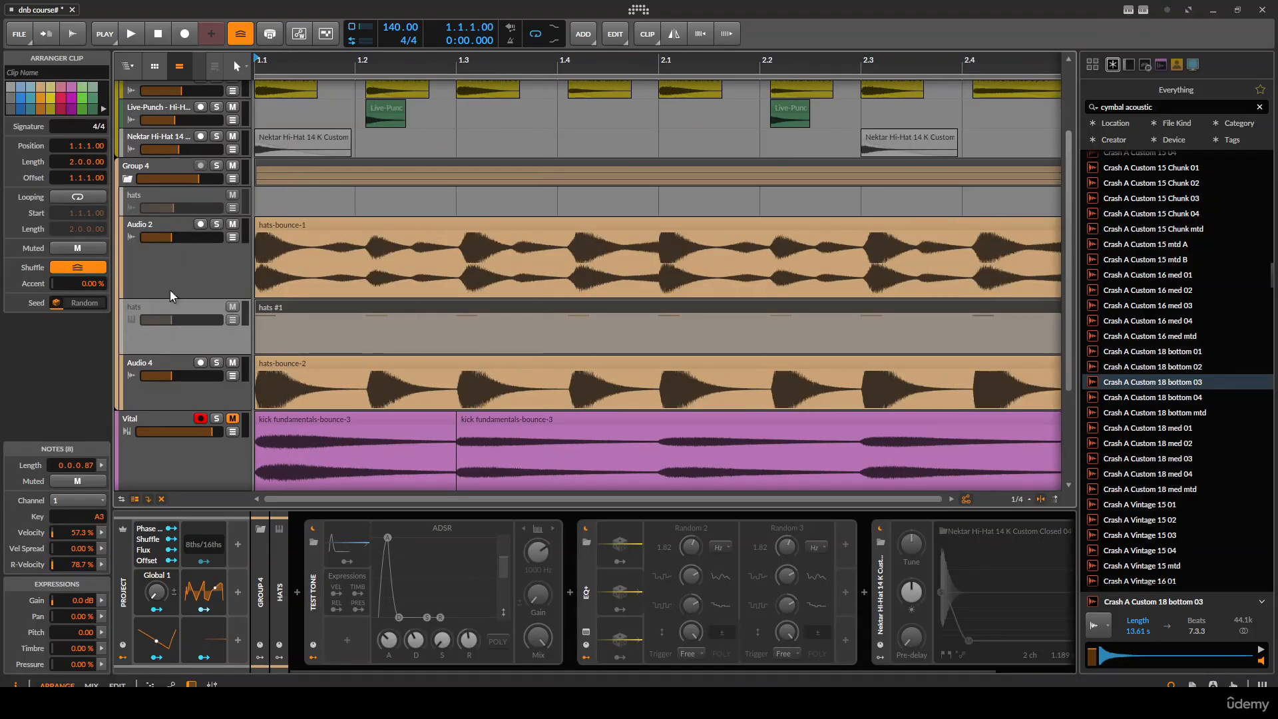
- Collapse Group 4 and place the time selection at 1.1.1.00 on the Hi-Hat Brushed track
{"action": "scroll", "coordinate": [156, 251], "scroll_direction": "up", "scroll_amount": 3}
{"action": "left_click", "coordinate": [127, 228]}
{"action": "left_click_drag", "start_coordinate": [331, 199], "coordinate": [368, 318]}
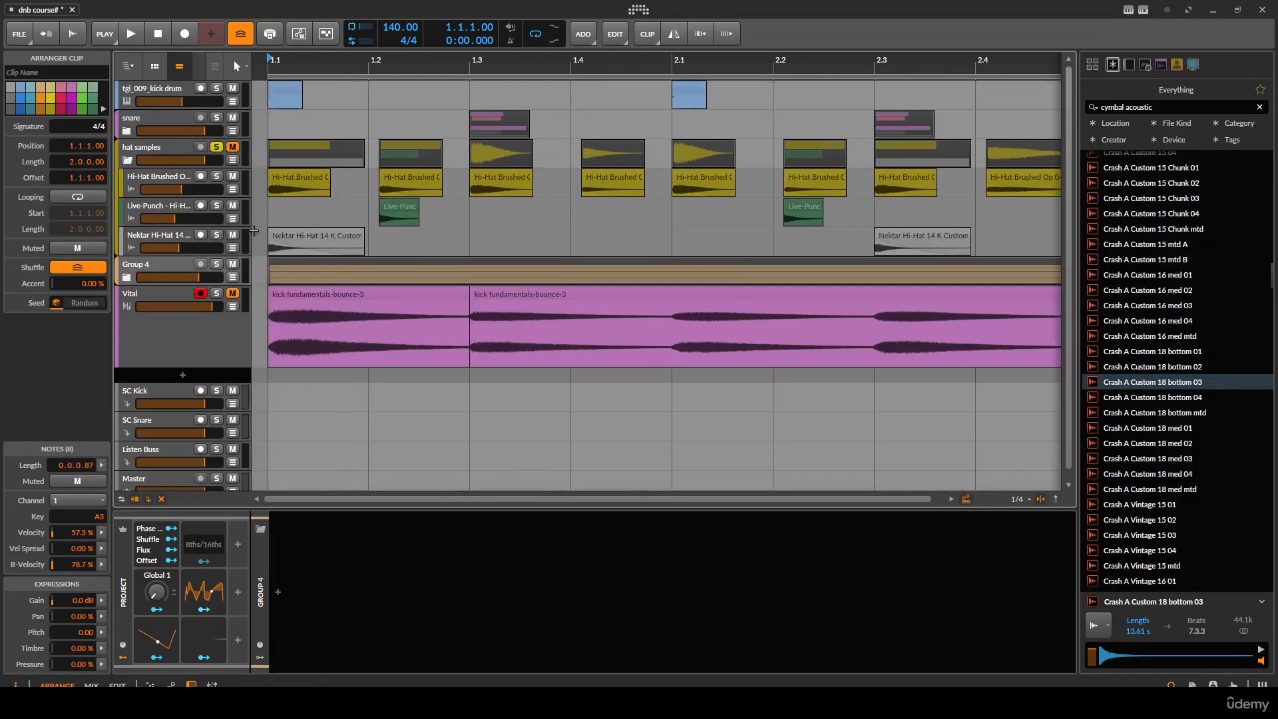
{"action": "scroll", "coordinate": [333, 279], "scroll_direction": "down", "scroll_amount": 1}
{"action": "left_click", "coordinate": [261, 195]}
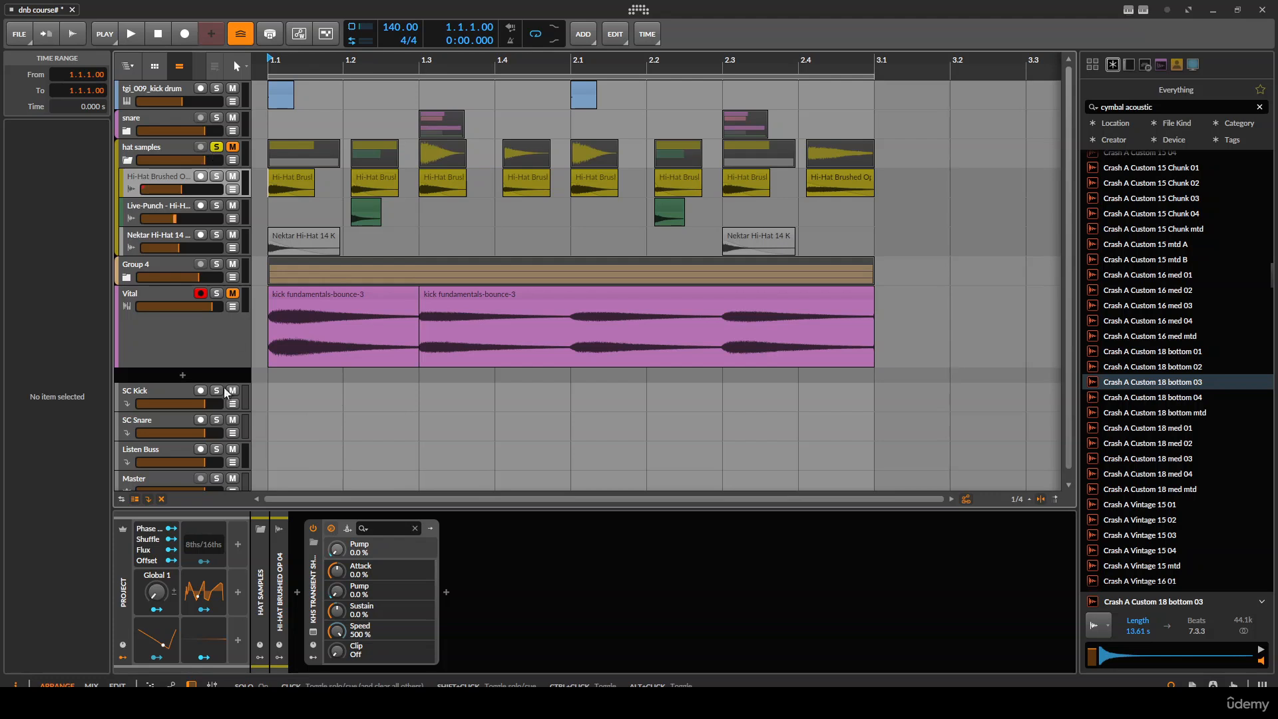
- Play the loop with the hat samples group unmuted and toggle Group 4's mute to compare, leaving Group 4 muted
{"action": "key", "text": "space"}
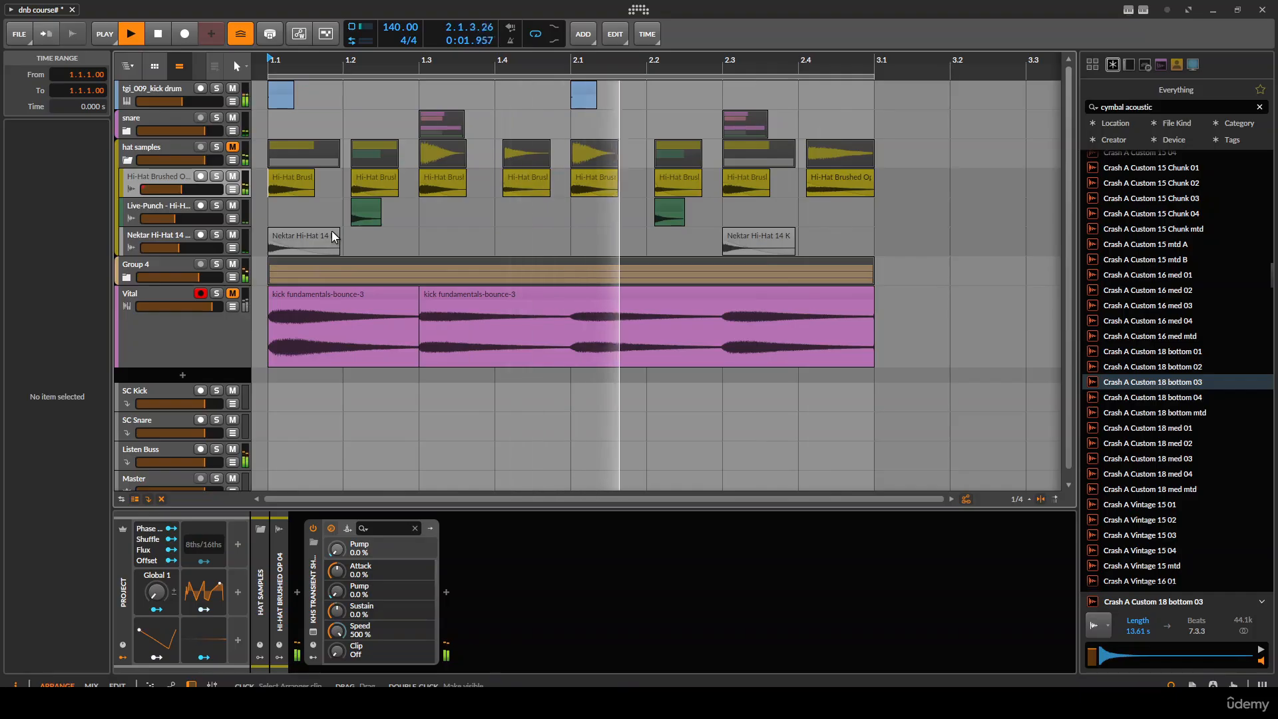
{"action": "left_click", "coordinate": [232, 264]}
{"action": "left_click", "coordinate": [233, 264]}
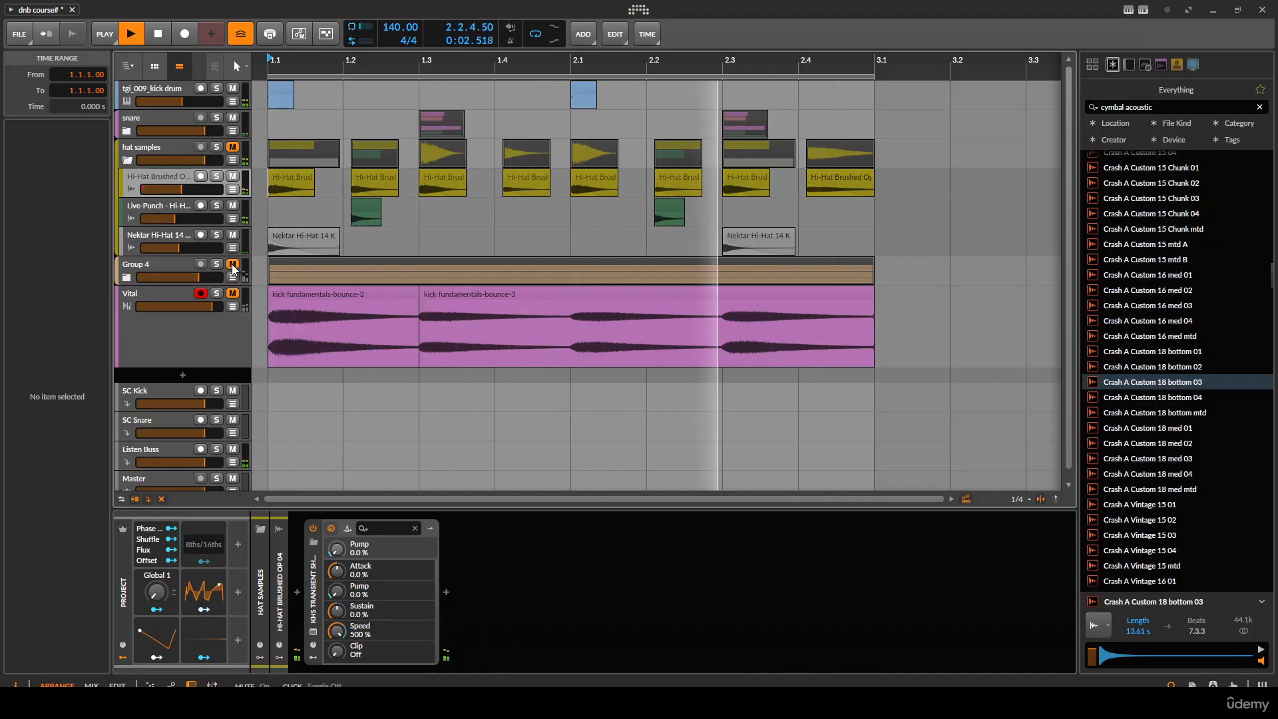
{"action": "left_click", "coordinate": [235, 147]}
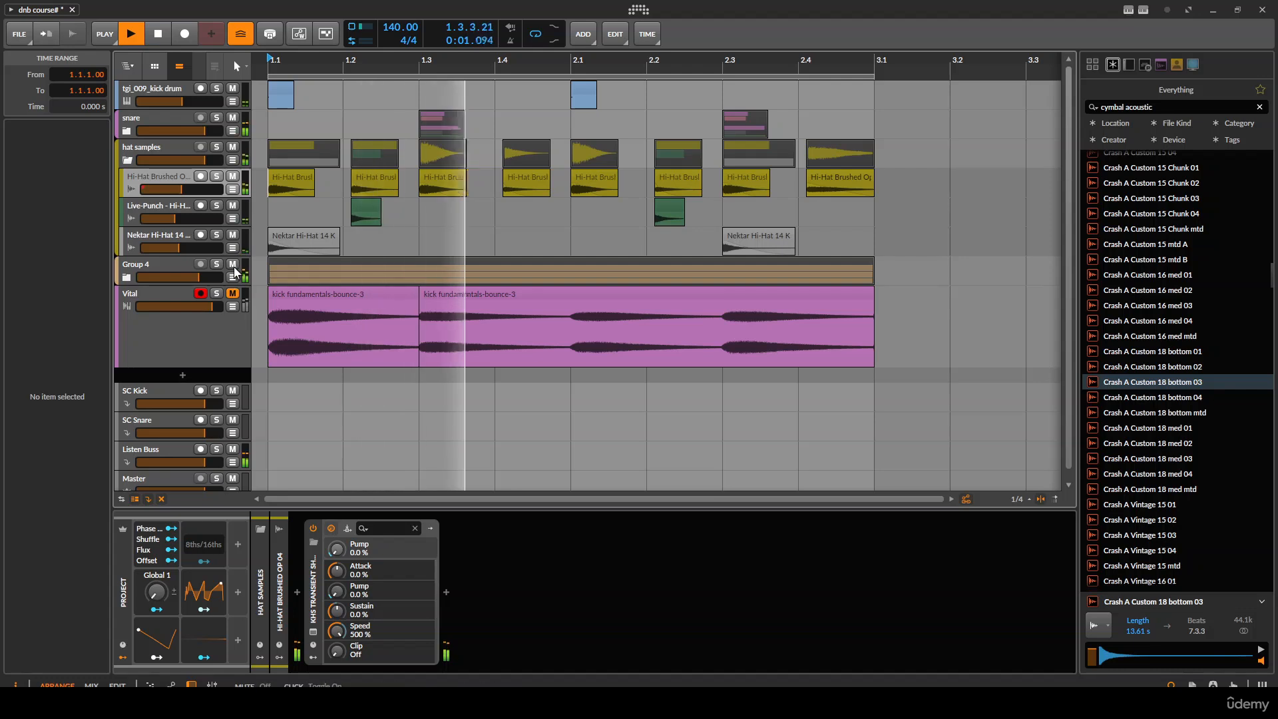
{"action": "left_click", "coordinate": [233, 266]}
{"action": "left_click", "coordinate": [233, 266]}
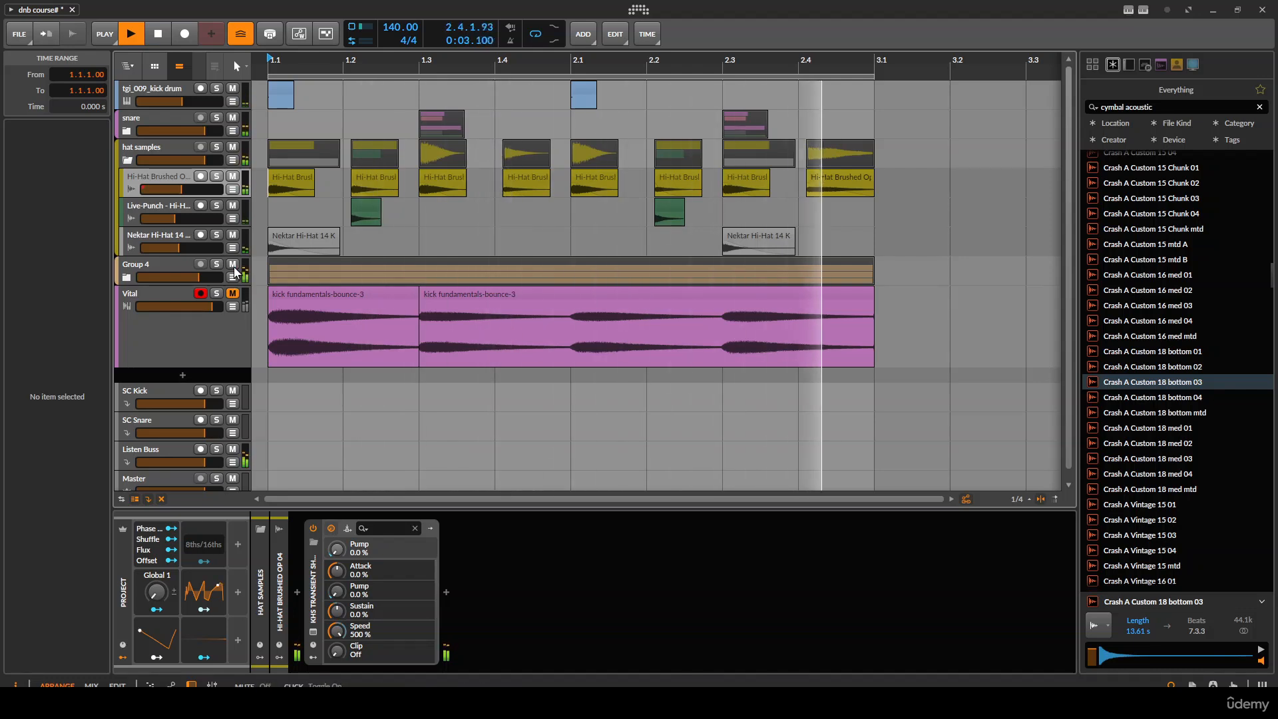
{"action": "left_click", "coordinate": [233, 265]}
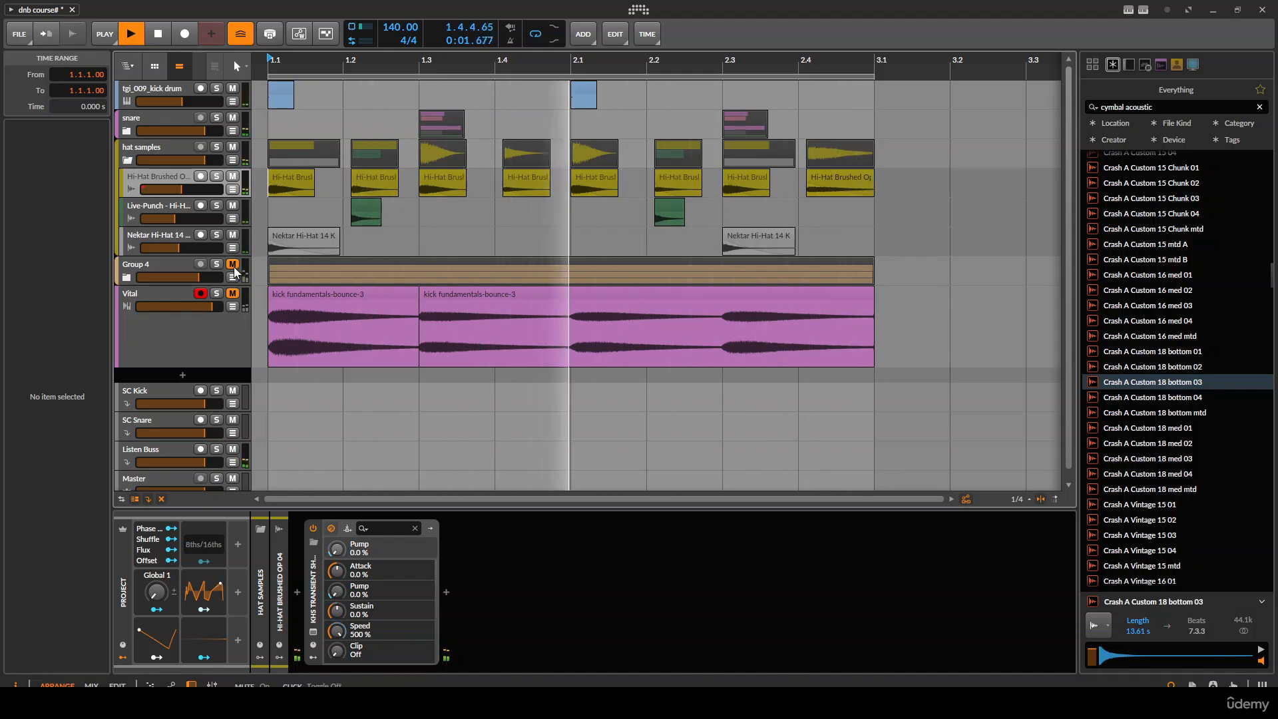
{"action": "mouse_move", "coordinate": [406, 703]}
{"action": "left_click", "coordinate": [428, 660]}
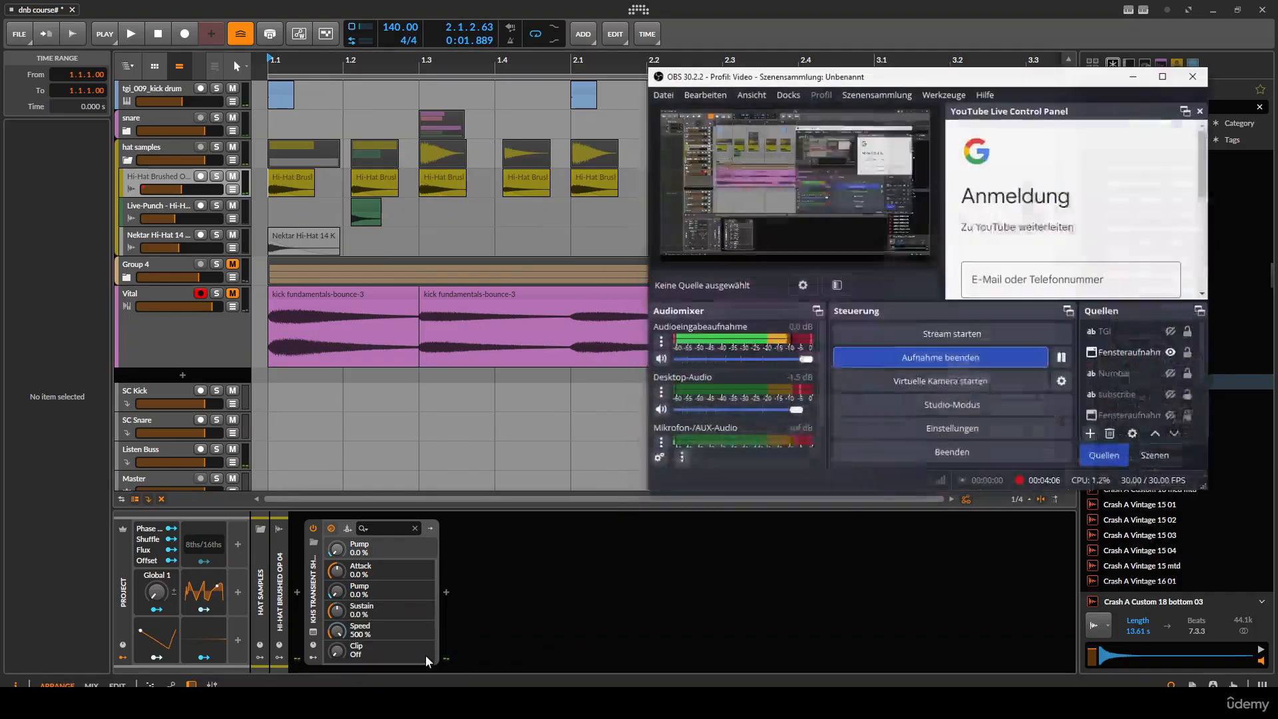